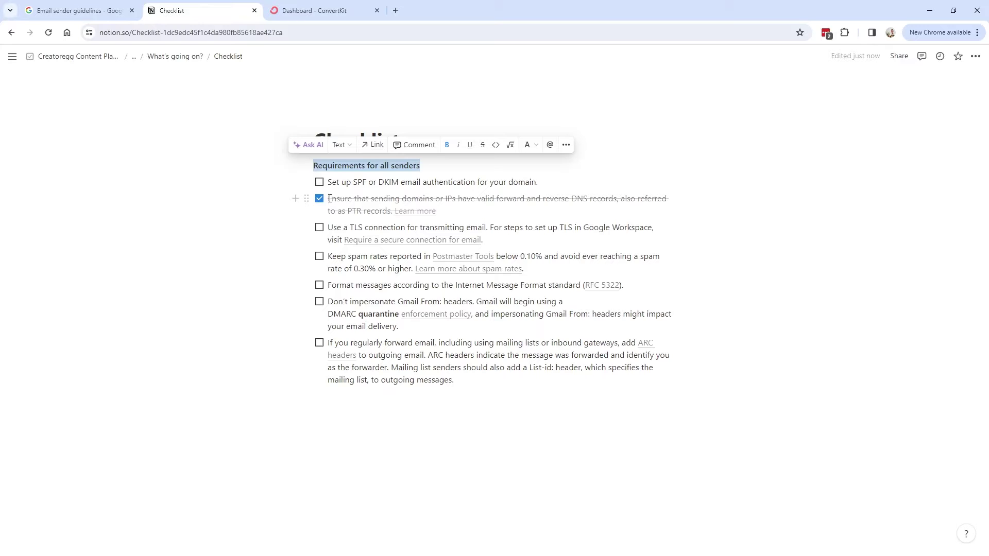
# - Review the TLS connection requirement, including its Google Workspace note, and check it off
pyautogui.moveTo(322, 232); pyautogui.dragTo(502, 243)
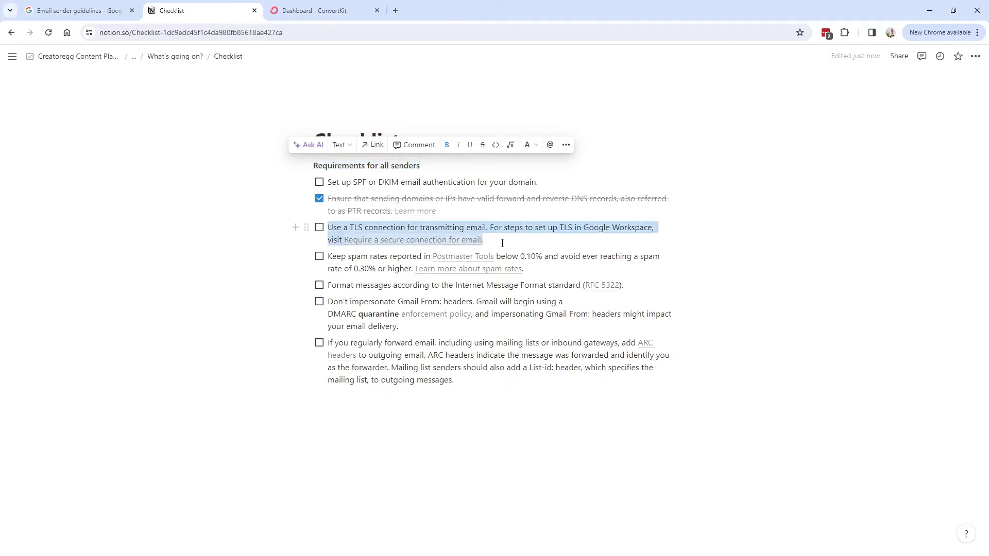
pyautogui.click(583, 227)
pyautogui.moveTo(583, 227); pyautogui.dragTo(652, 229)
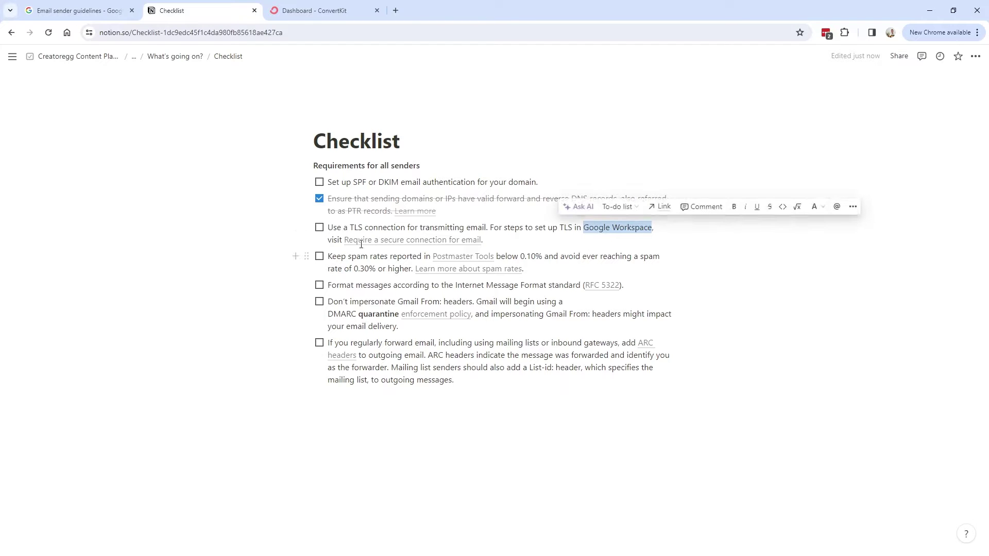
pyautogui.click(320, 228)
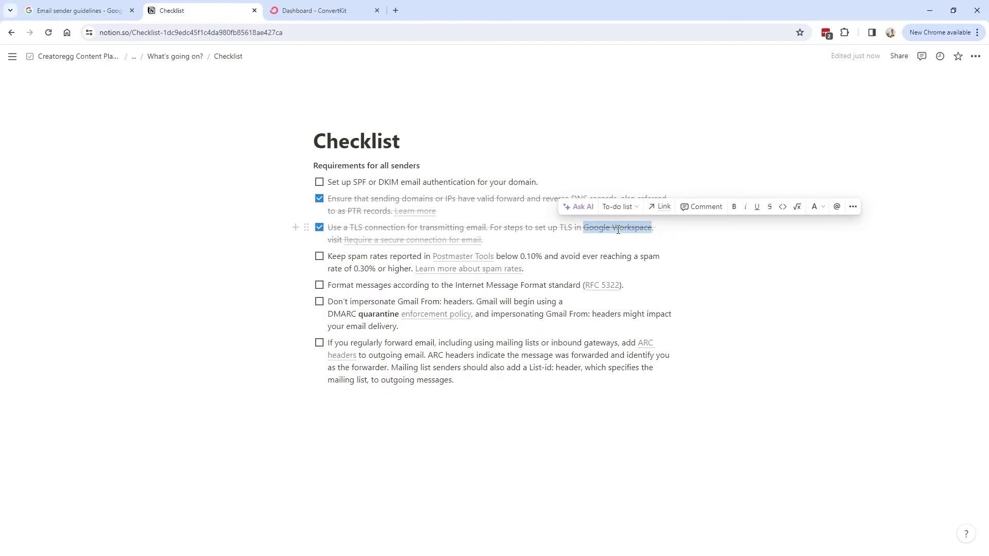
# - Review the requirement on keeping Postmaster Tools spam rates below 0.10% and check it off
pyautogui.moveTo(330, 258); pyautogui.dragTo(465, 274)
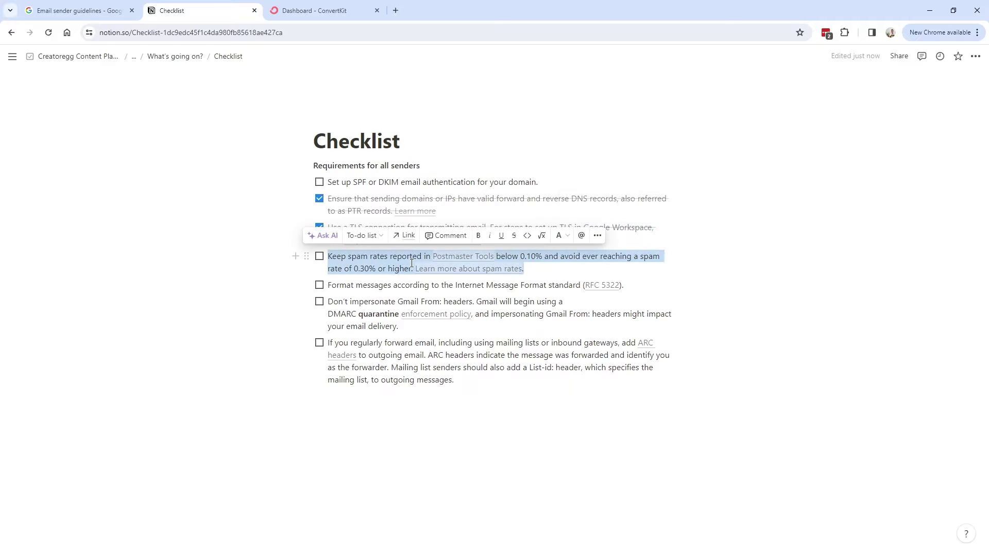
pyautogui.click(542, 256)
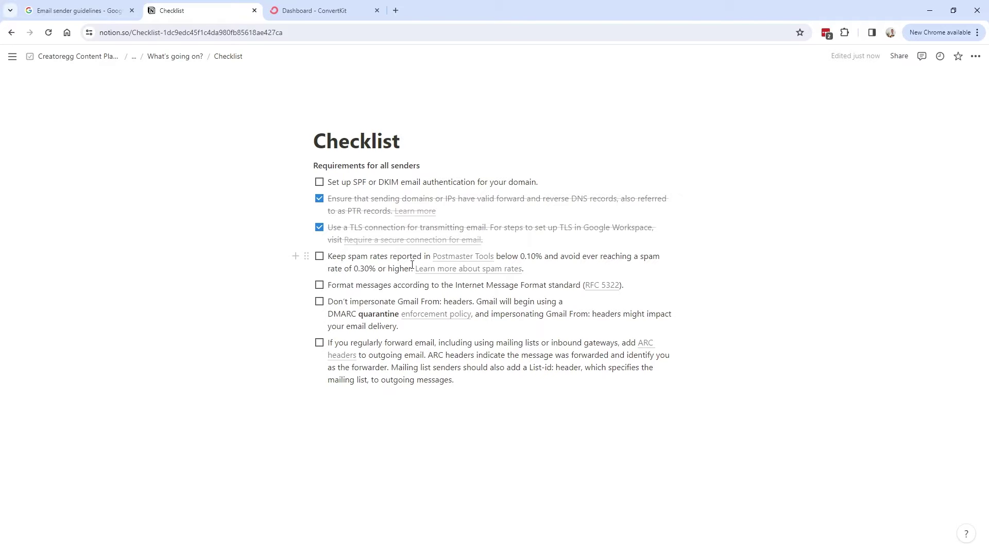
pyautogui.click(319, 257)
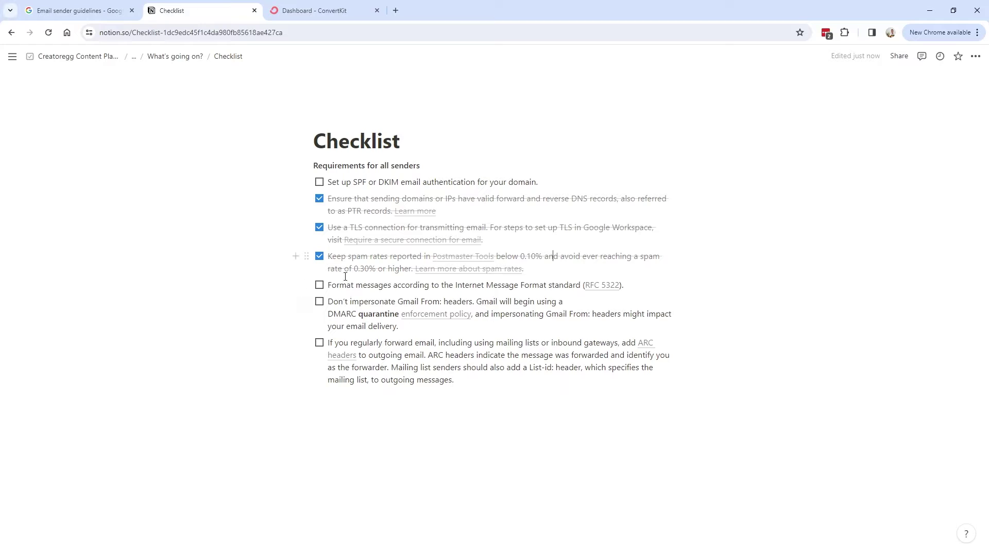
# - Review the Internet Message Format standard (RFC 5322) requirement and check it off
pyautogui.tripleClick(538, 287)
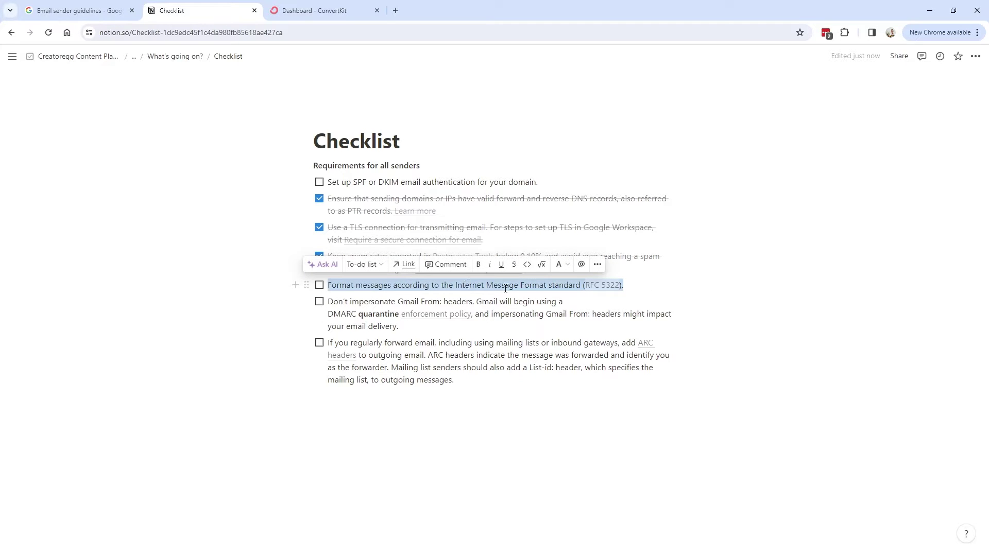
pyautogui.moveTo(611, 287)
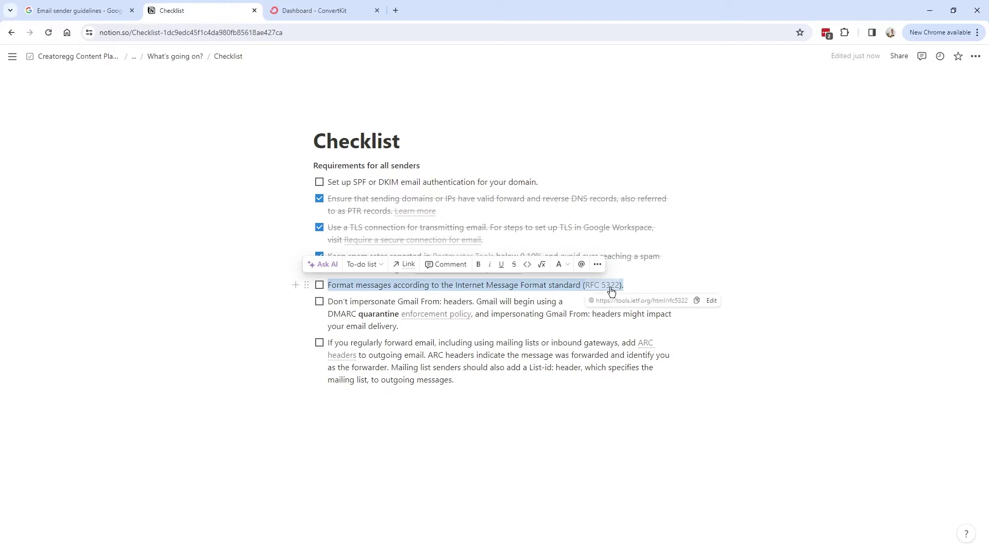
pyautogui.moveTo(651, 284); pyautogui.dragTo(326, 286)
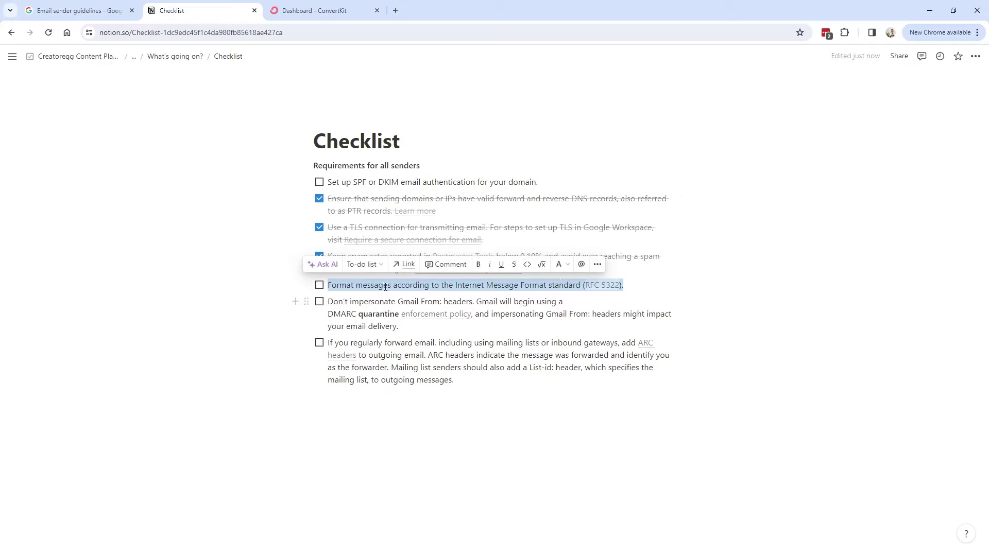
pyautogui.click(319, 285)
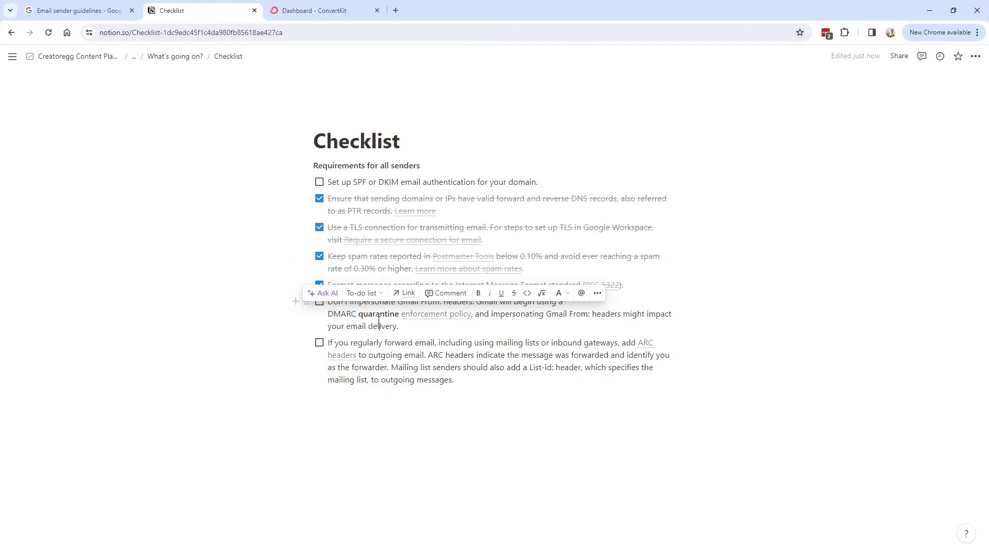
# - Review the requirement on adding ARC headers to regularly forwarded email and check it off
pyautogui.moveTo(327, 342); pyautogui.dragTo(626, 345)
pyautogui.moveTo(430, 355); pyautogui.dragTo(318, 343)
pyautogui.click(430, 358)
pyautogui.click(416, 355)
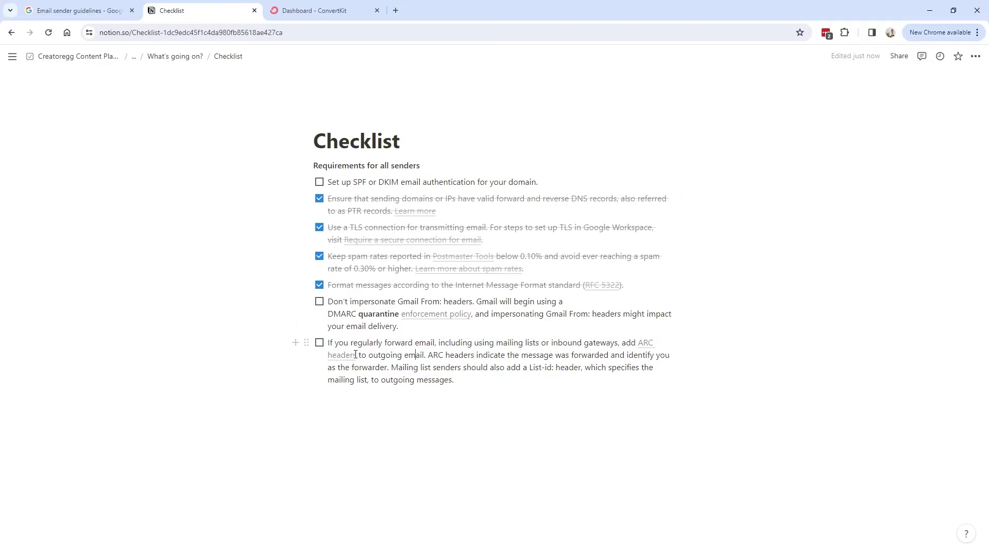
pyautogui.moveTo(428, 355)
pyautogui.mouseDown()
pyautogui.moveTo(454, 355)
pyautogui.moveTo(445, 355)
pyautogui.mouseUp()
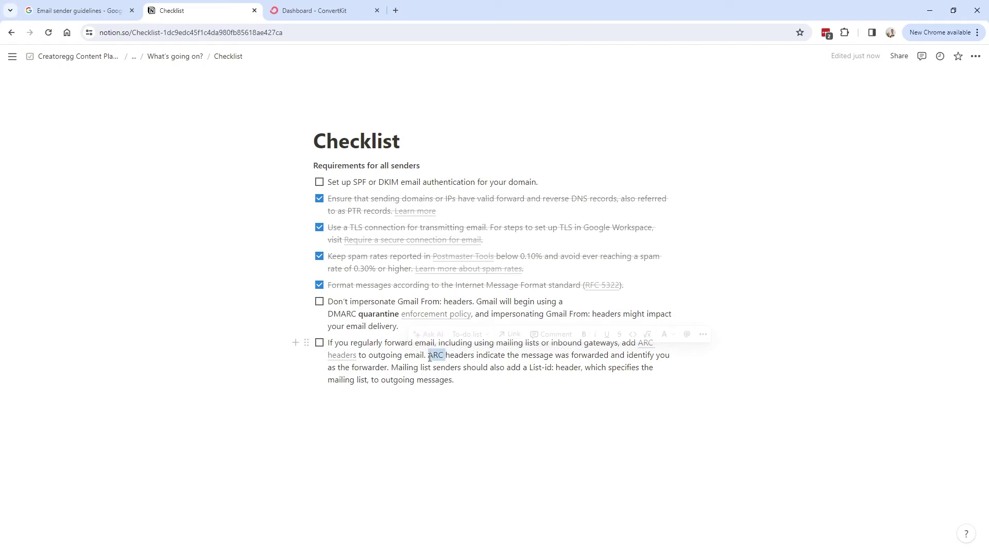
pyautogui.click(504, 383)
pyautogui.moveTo(480, 380); pyautogui.dragTo(333, 344)
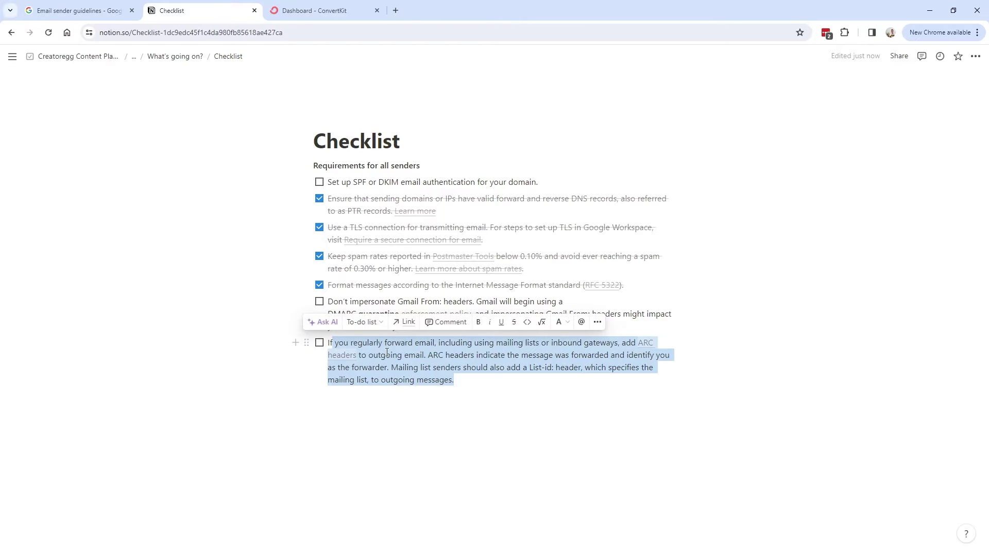
pyautogui.click(428, 355)
pyautogui.hotkey('ctrl', 'Return')
# - Examine the unchecked requirements on SPF or DKIM authentication and on impersonating Gmail From: headers
pyautogui.moveTo(328, 182); pyautogui.dragTo(577, 176)
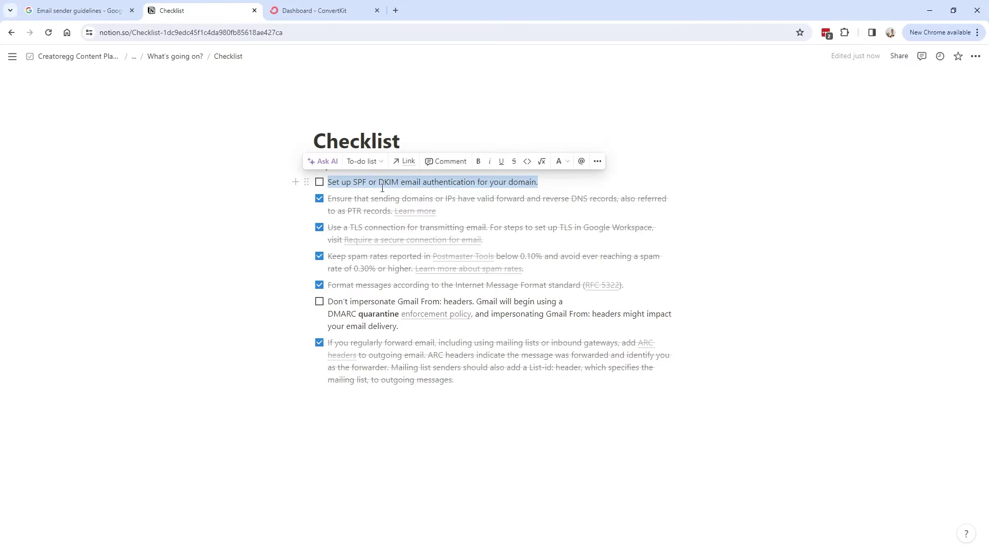
pyautogui.click(418, 328)
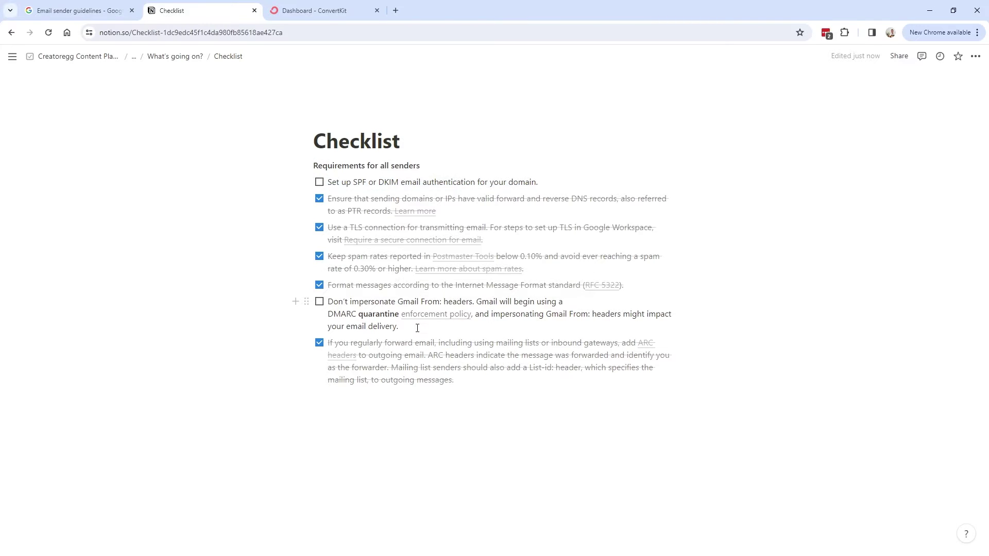
pyautogui.click(377, 182)
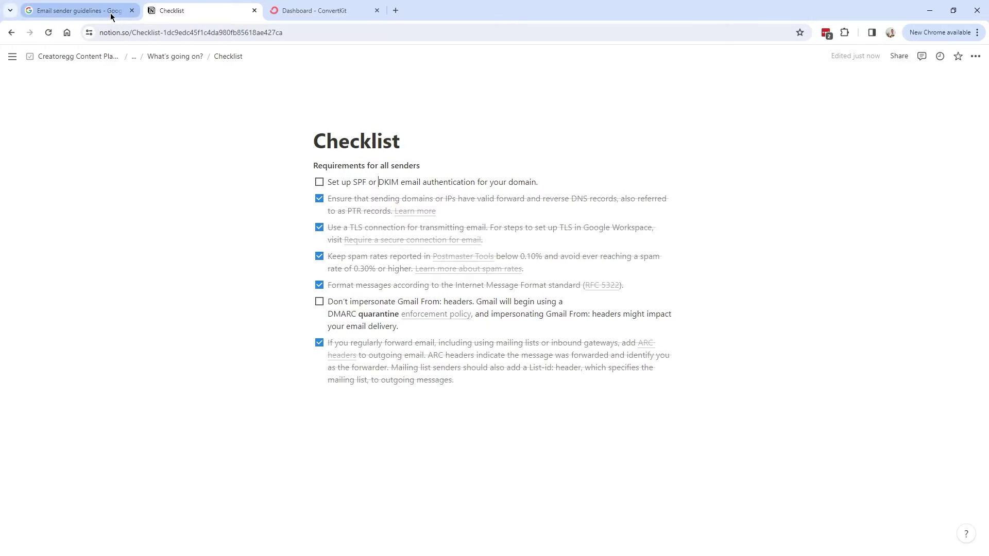
pyautogui.click(72, 14)
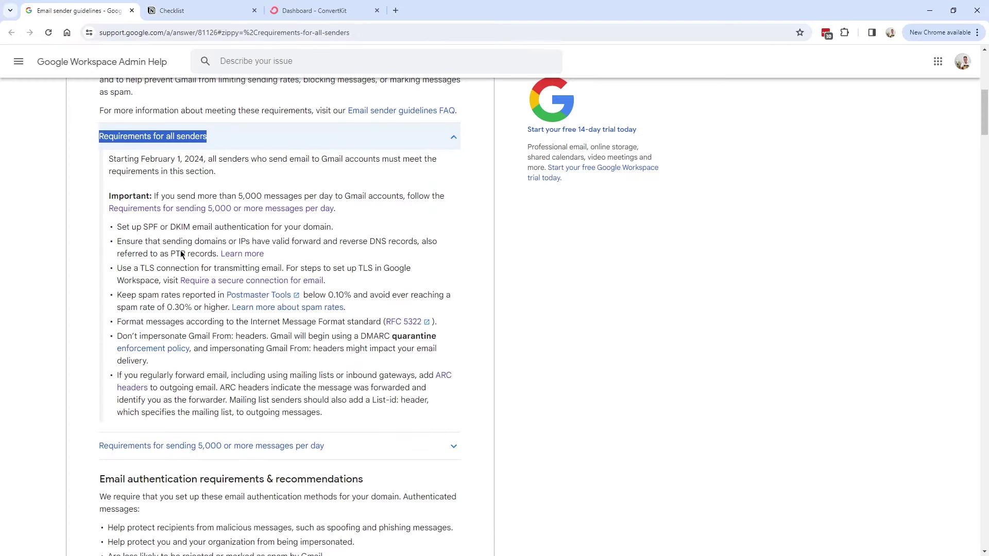
pyautogui.scroll(-3, 125, 292)
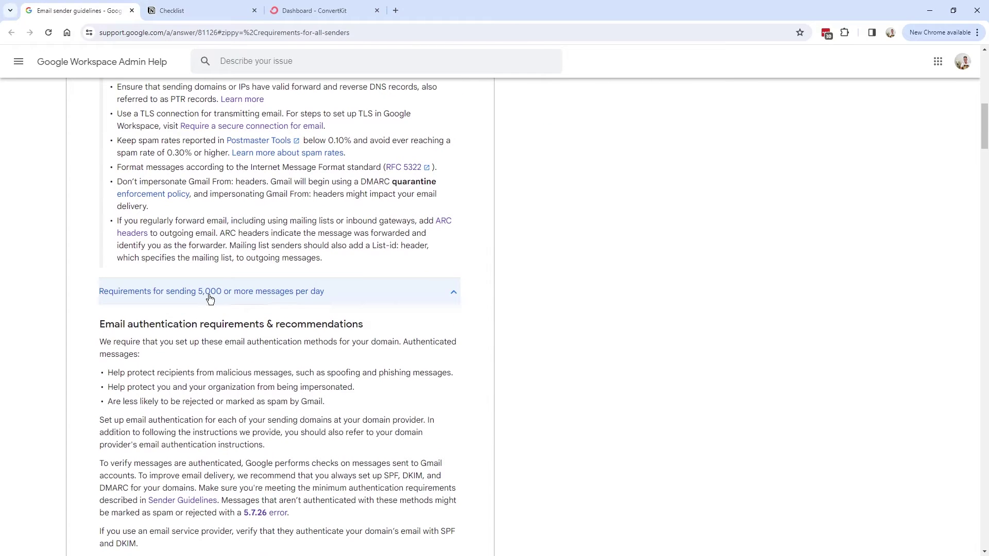
pyautogui.click(208, 291)
pyautogui.scroll(-2, 208, 296)
pyautogui.moveTo(119, 242); pyautogui.dragTo(172, 242)
pyautogui.click(164, 241)
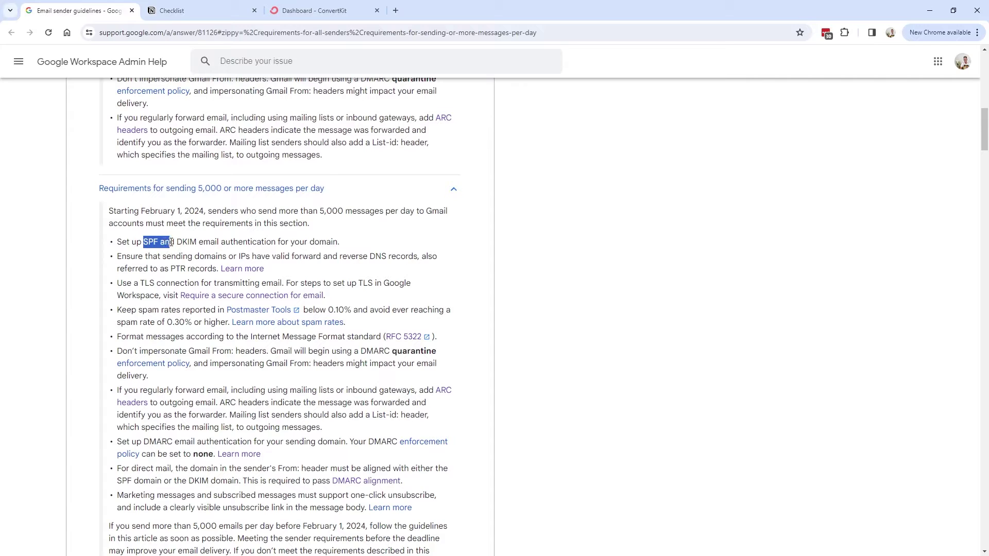
# - Return to the Notion checklist and compare the wording of its SPF or DKIM authentication item for all senders
pyautogui.click(184, 11)
pyautogui.moveTo(318, 165); pyautogui.dragTo(438, 163)
pyautogui.doubleClick(372, 182)
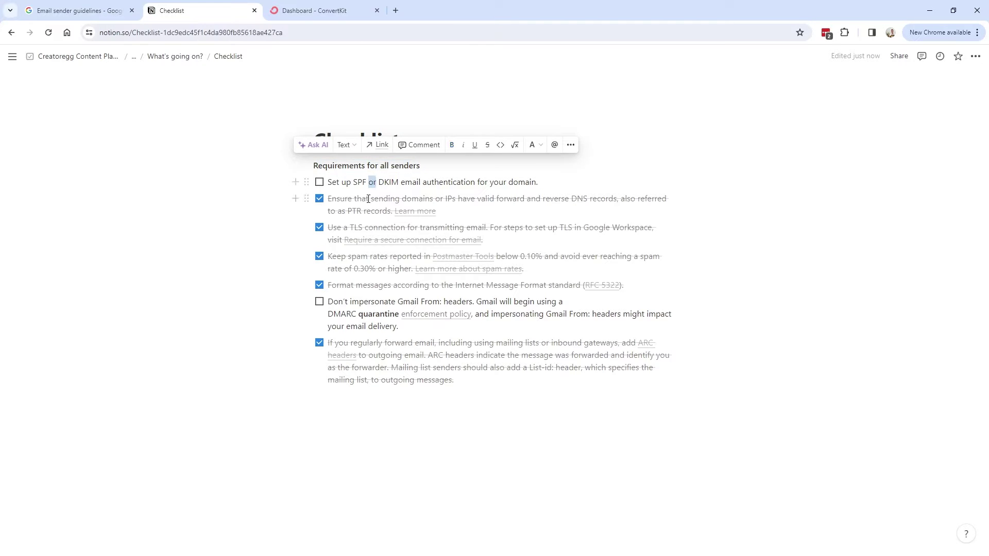
pyautogui.press('Right')
pyautogui.moveTo(354, 184); pyautogui.dragTo(400, 184)
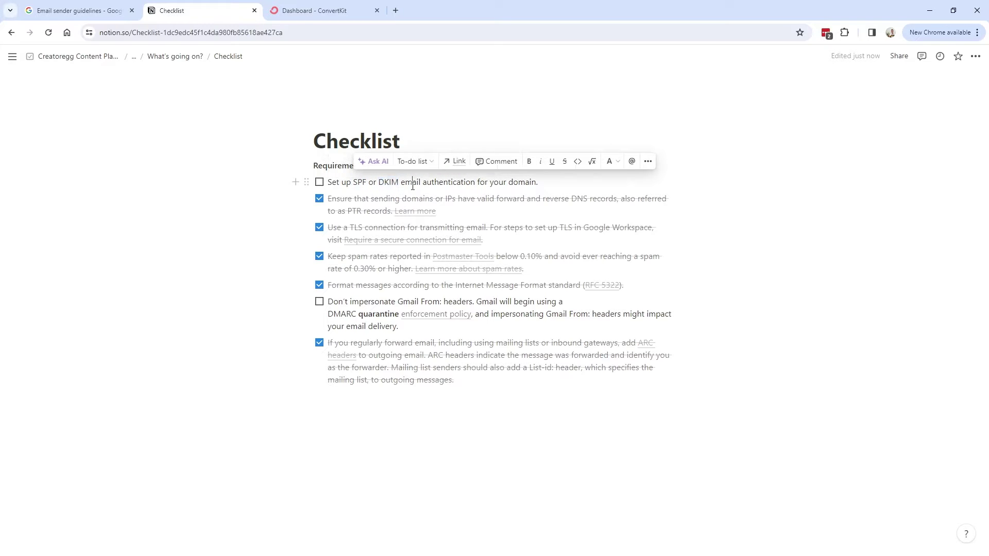
pyautogui.click(261, 161)
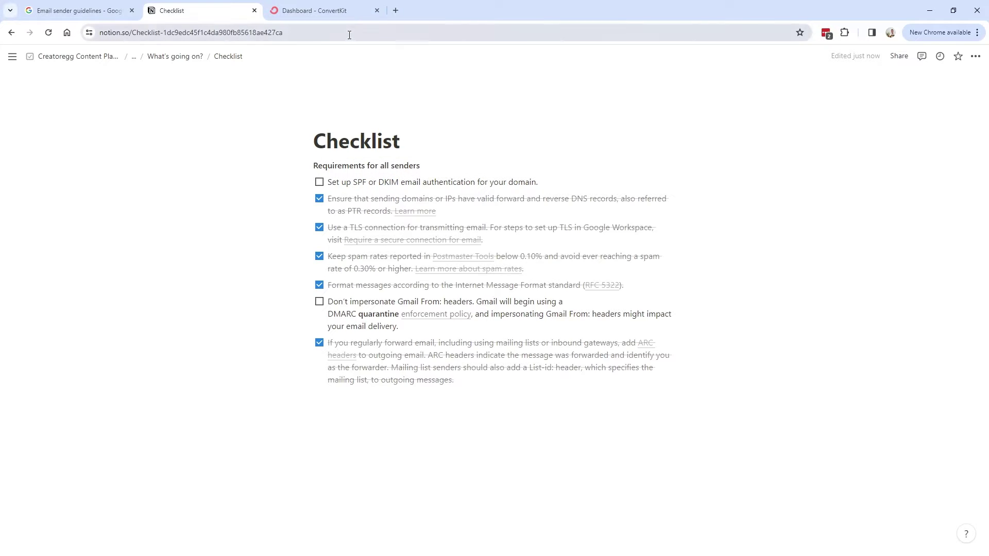
# - Switch to ConvertKit and open the email sending settings of the account
pyautogui.click(317, 14)
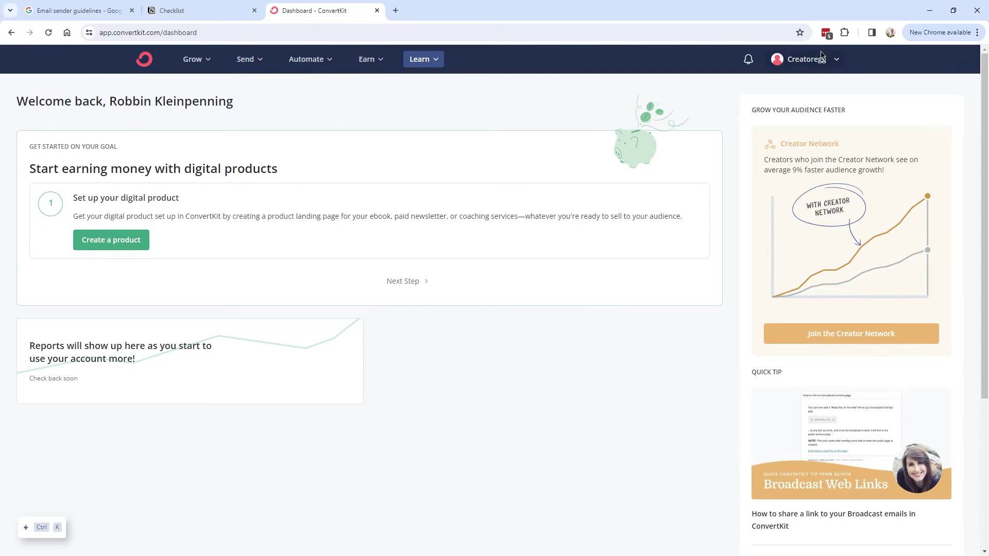
pyautogui.click(806, 61)
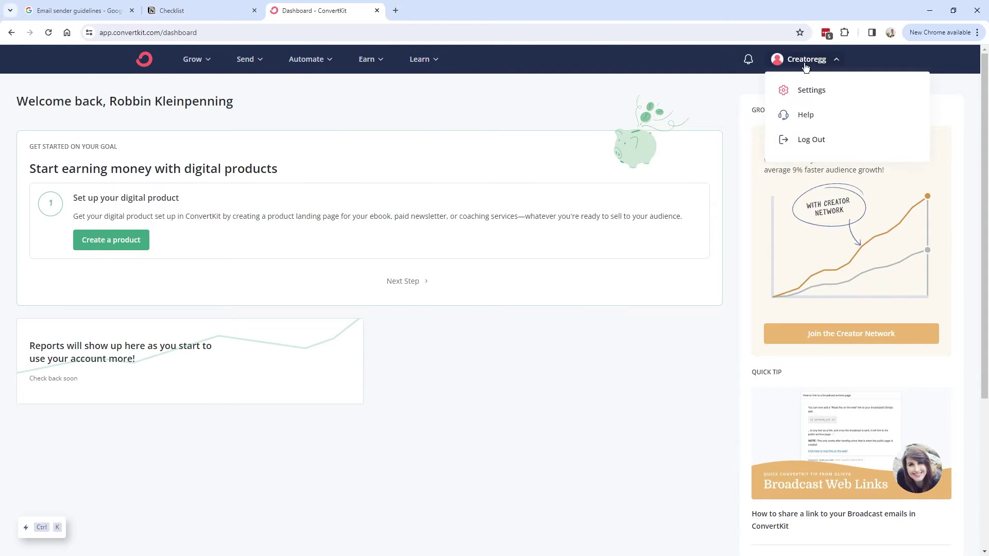
pyautogui.click(818, 93)
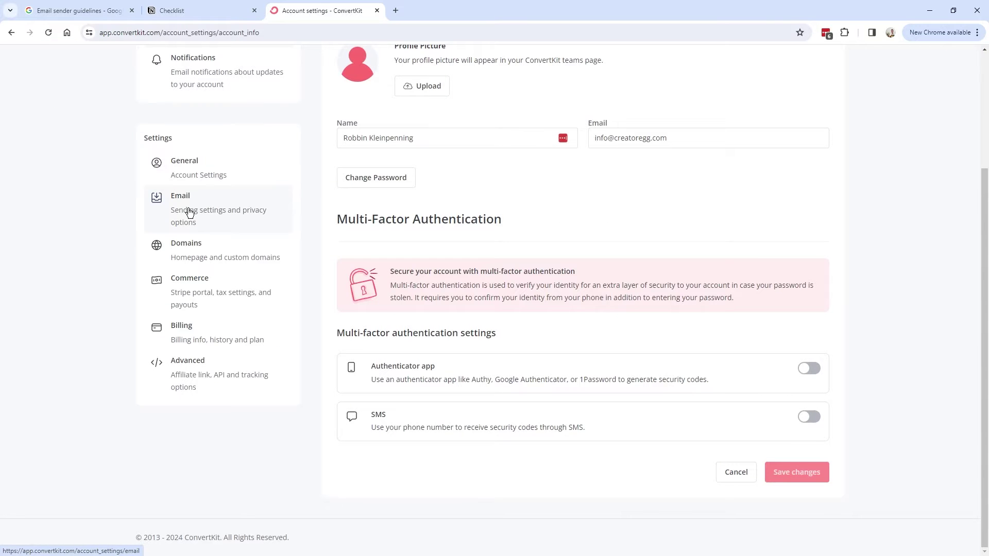
pyautogui.click(189, 212)
# - Examine the domain of the account's sending address, and view the mailbox plans at hover.com/email before returning to ConvertKit
pyautogui.moveTo(595, 229); pyautogui.dragTo(516, 230)
pyautogui.moveTo(590, 230)
pyautogui.mouseDown()
pyautogui.moveTo(514, 230)
pyautogui.moveTo(597, 230)
pyautogui.mouseUp()
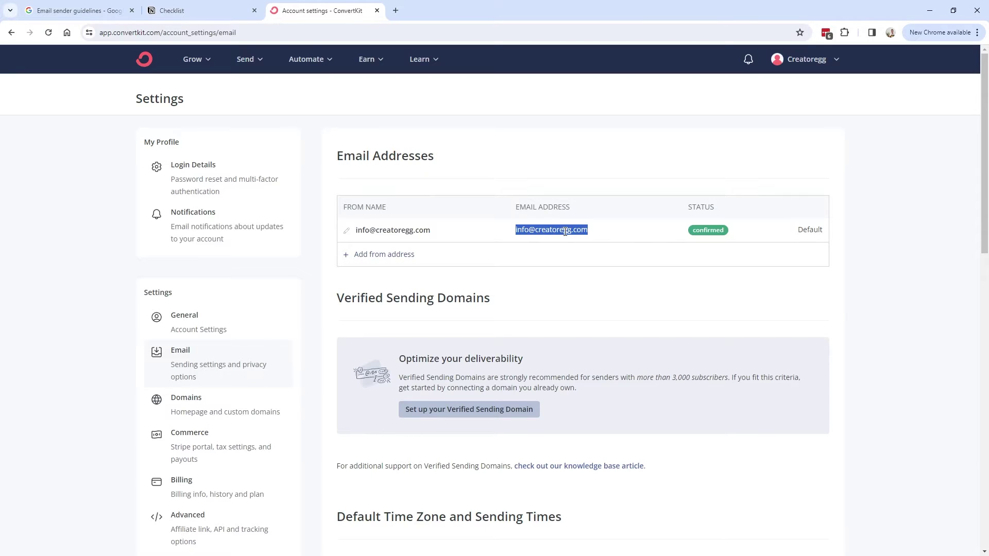
pyautogui.click(546, 228)
pyautogui.click(396, 11)
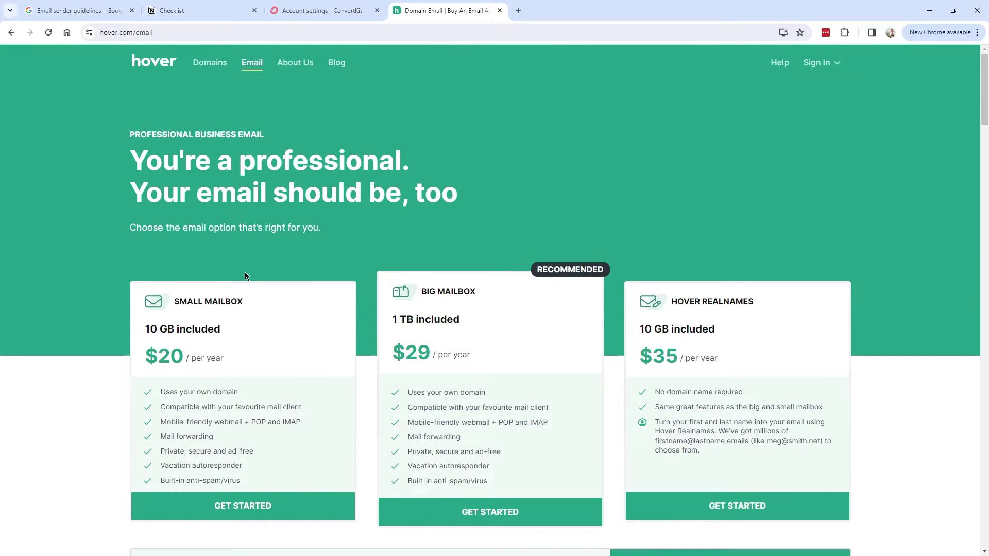
pyautogui.hotkey('ctrl', 'w')
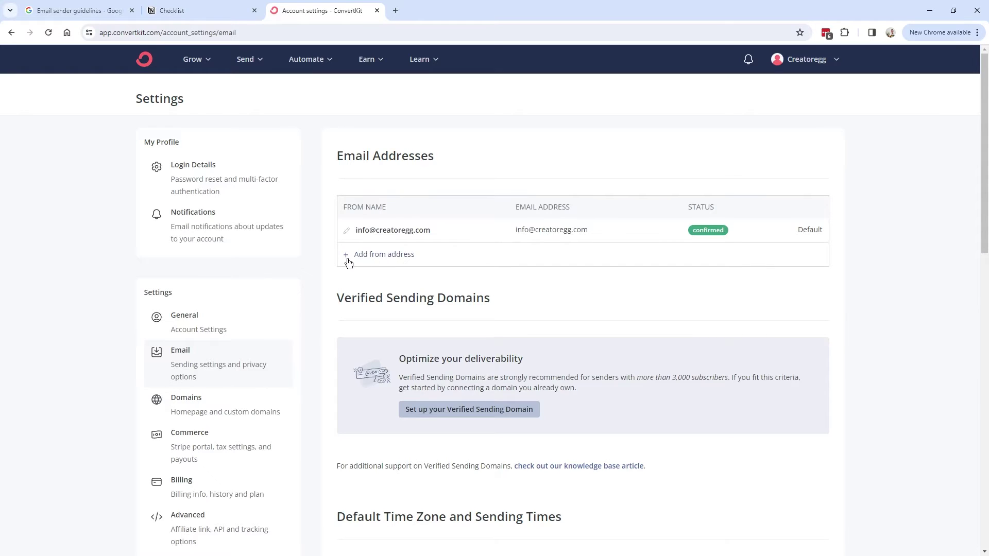
pyautogui.click(381, 256)
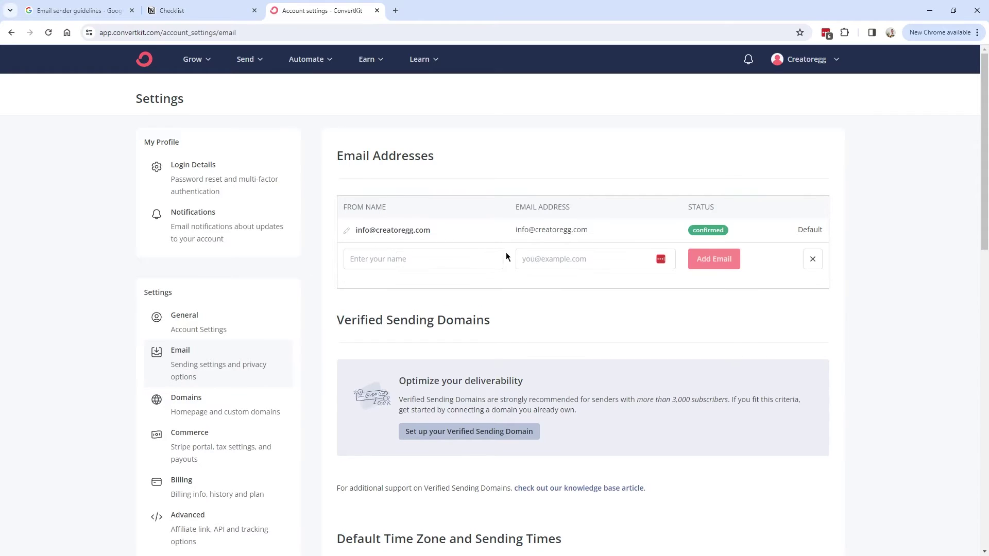
pyautogui.click(547, 258)
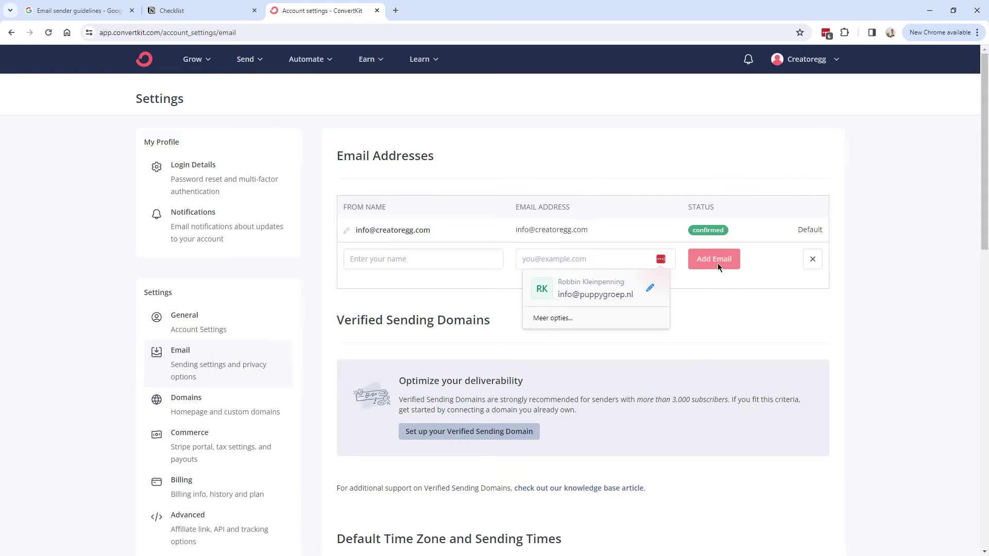
pyautogui.click(700, 288)
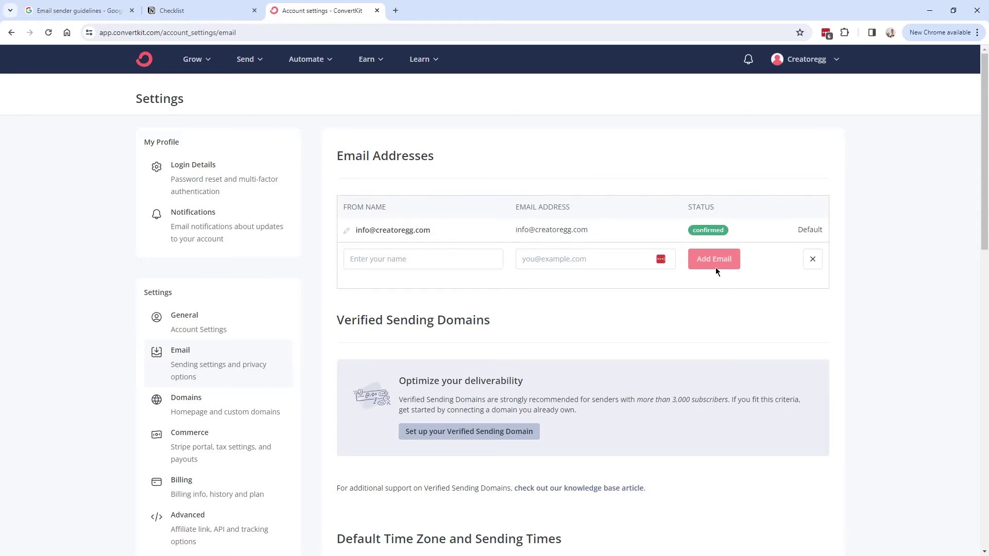
pyautogui.click(813, 260)
# - Add creatoregg.com as a new verified sending domain and proceed to the DNS records it requires
pyautogui.moveTo(698, 231); pyautogui.dragTo(727, 233)
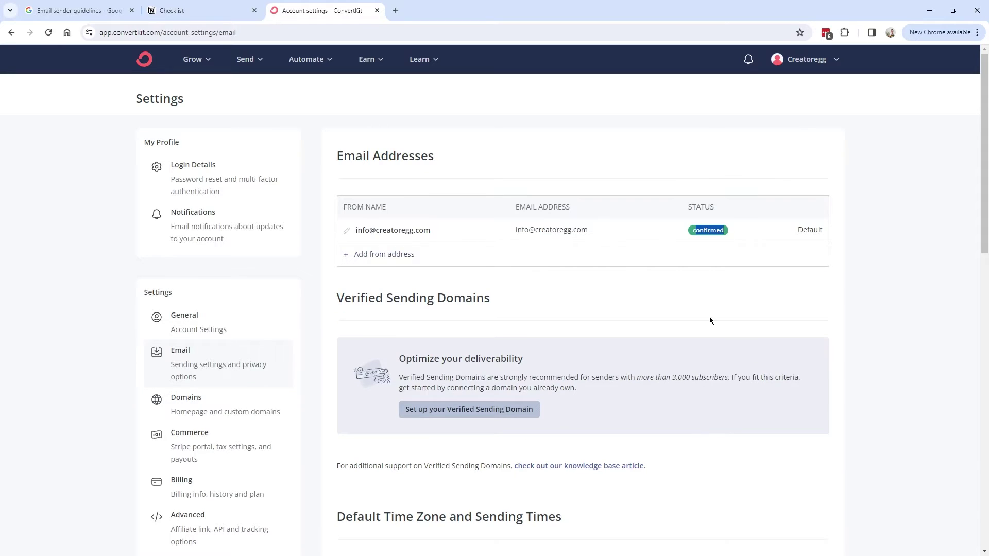
pyautogui.scroll(-1, 607, 236)
pyautogui.moveTo(492, 246); pyautogui.dragTo(473, 294)
pyautogui.click(473, 294)
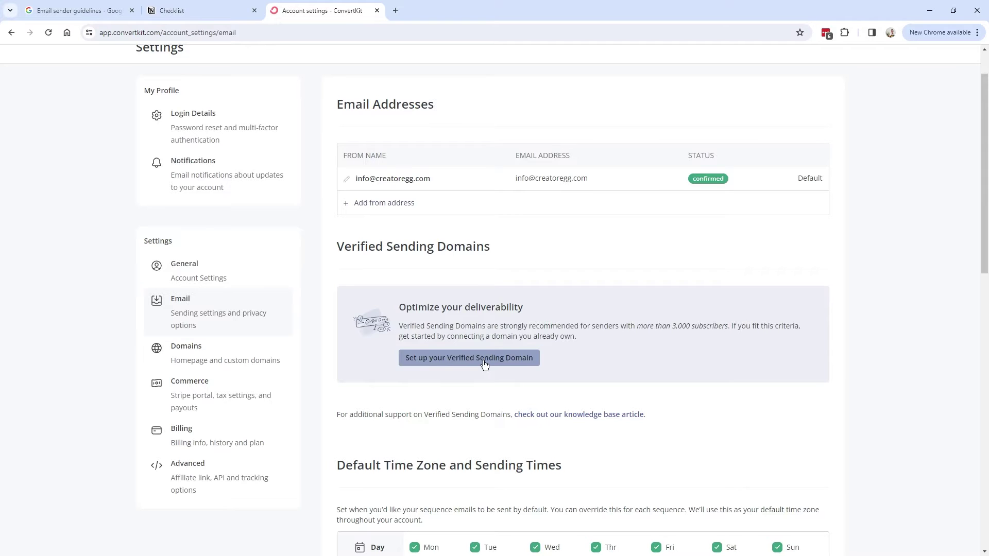
pyautogui.click(512, 364)
pyautogui.write('creatoregg.com')
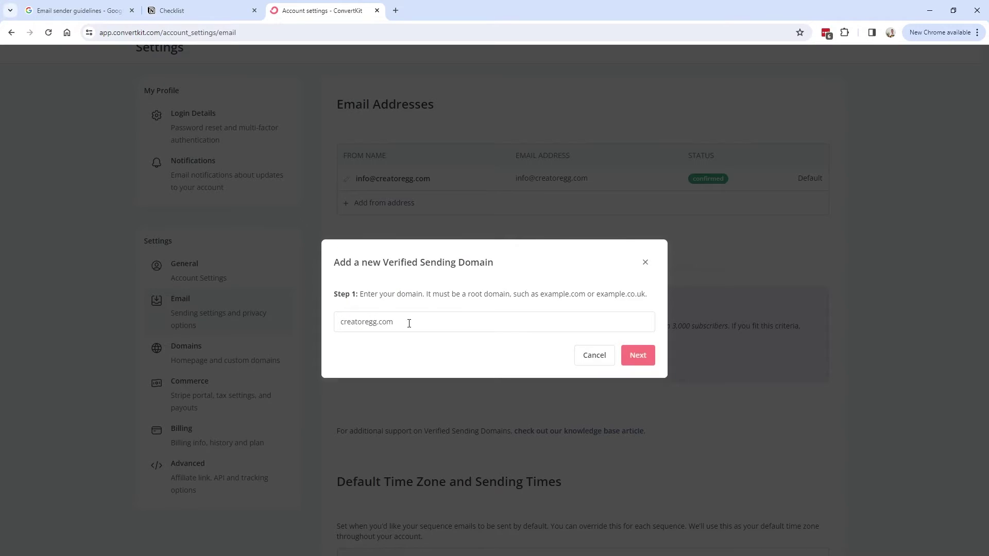
pyautogui.hotkey('ctrl', 'a')
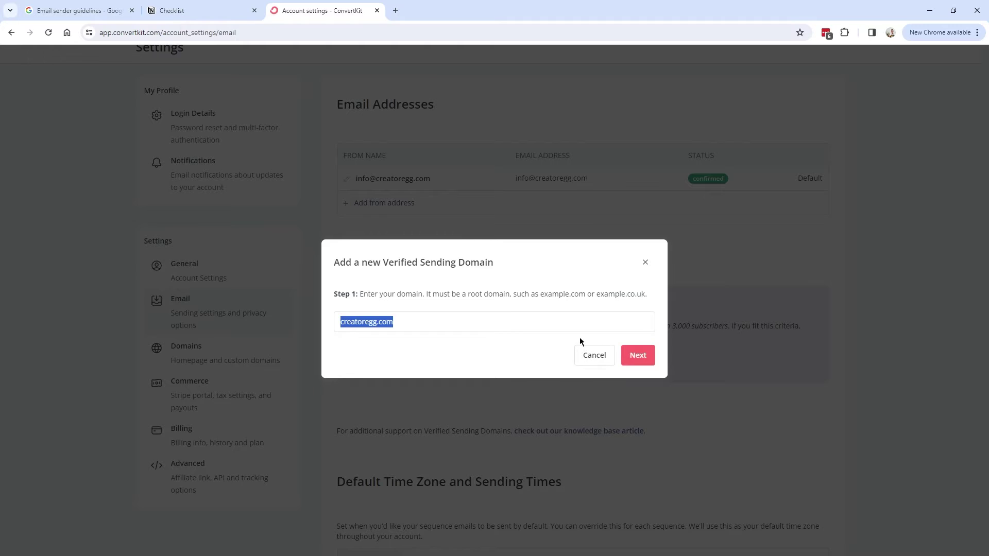
pyautogui.click(641, 359)
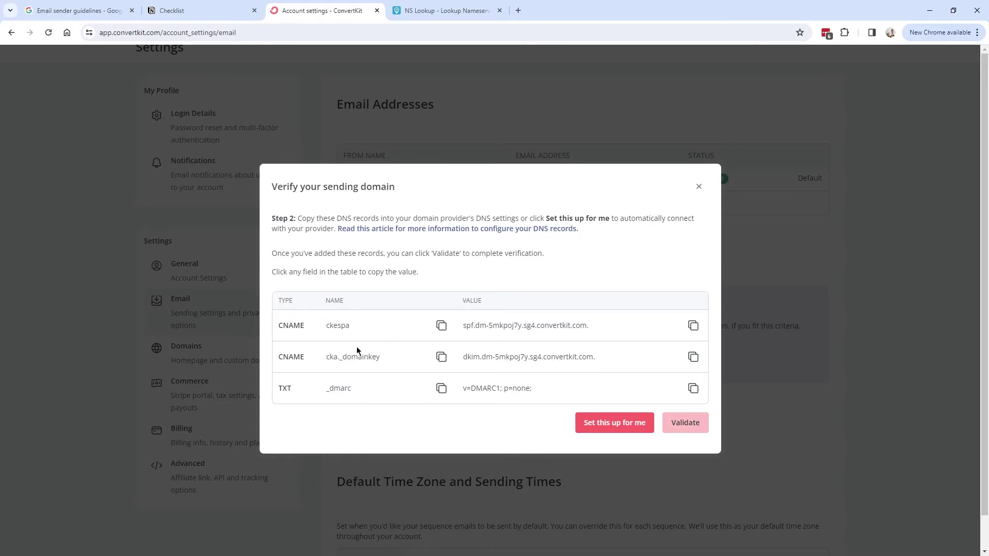
# - Switch to DNSChecker's NS Lookup and check the NS records of creatoregg.com to identify its DNS provider
pyautogui.moveTo(338, 219); pyautogui.dragTo(380, 219)
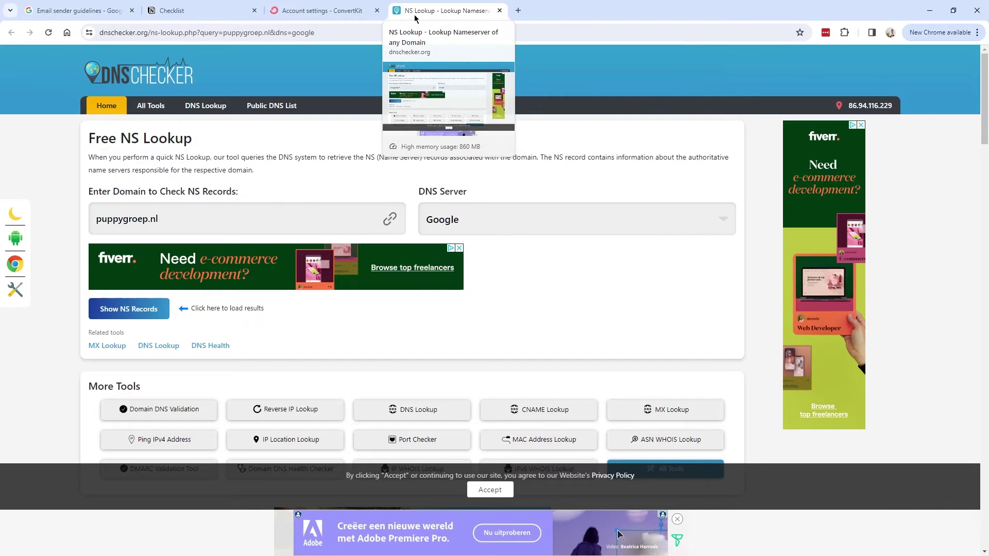
pyautogui.click(432, 18)
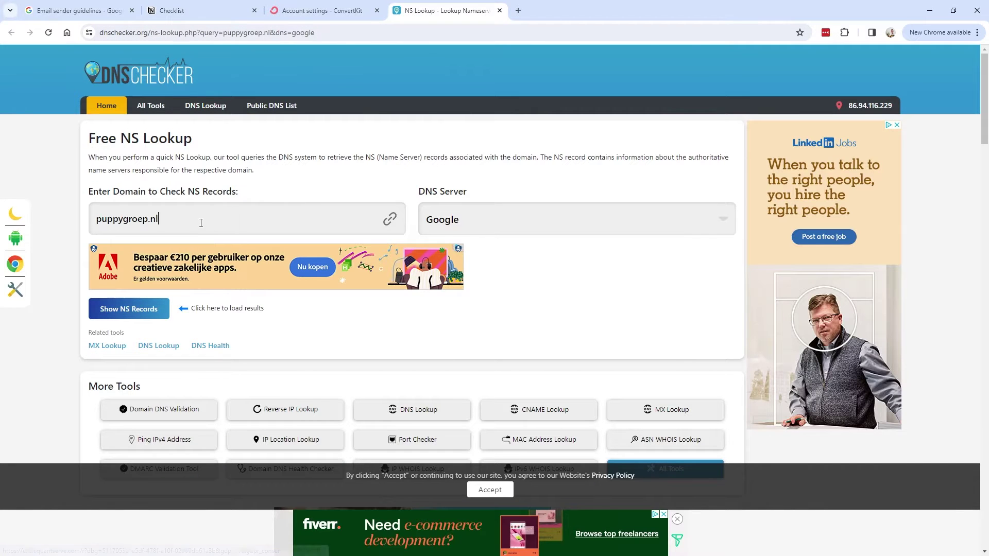
pyautogui.moveTo(201, 220); pyautogui.dragTo(76, 227)
pyautogui.write('c')
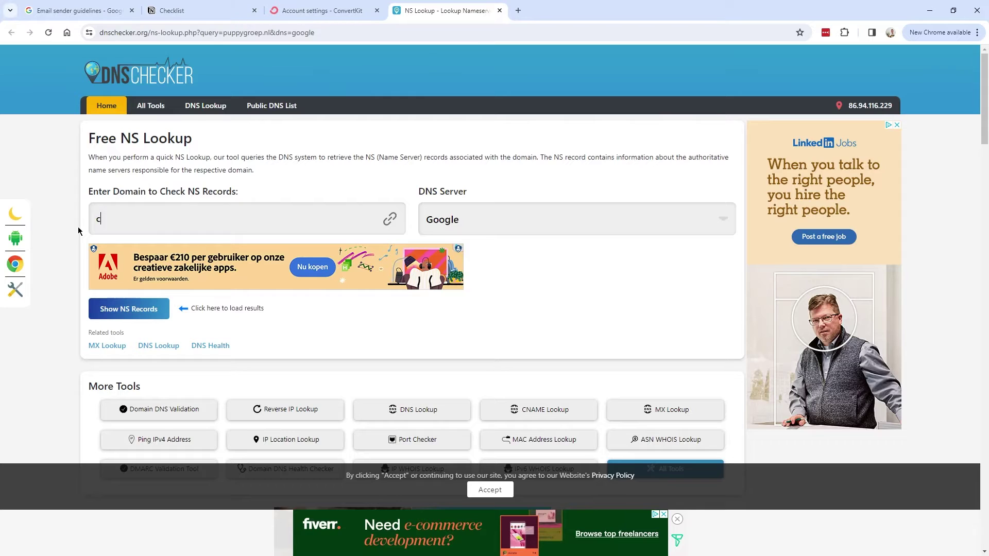
pyautogui.write('reatoregg.com')
pyautogui.hotkey('ctrl', 'a')
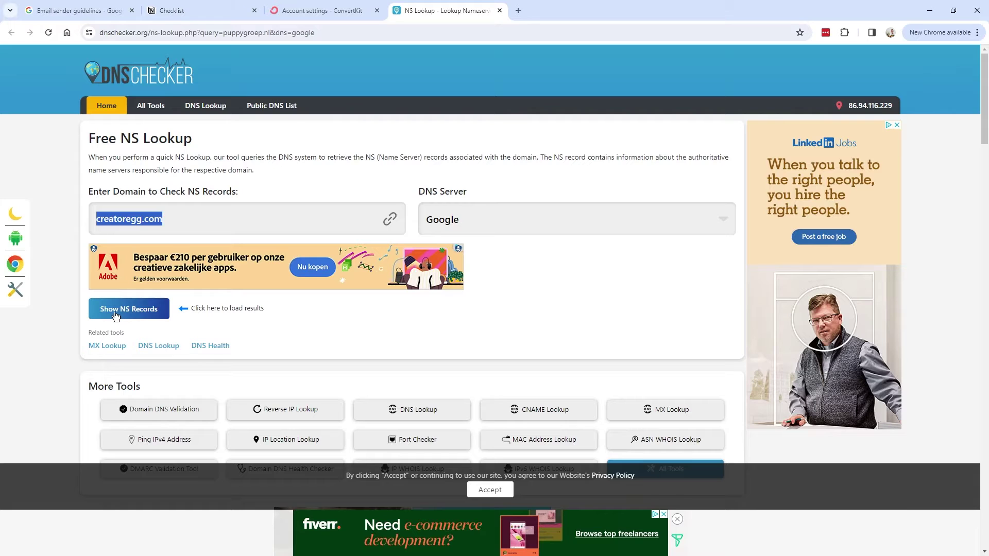
pyautogui.click(138, 315)
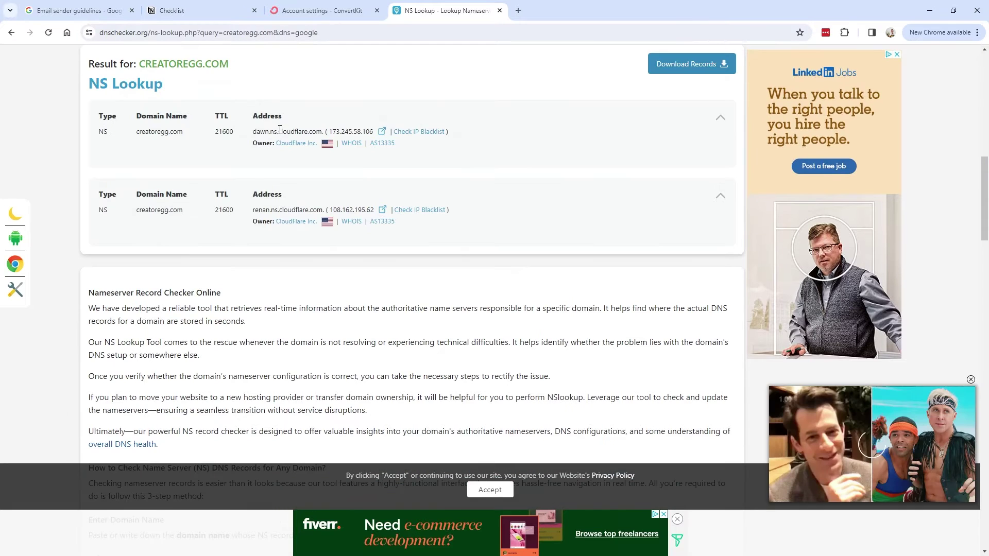
pyautogui.moveTo(278, 131); pyautogui.dragTo(322, 128)
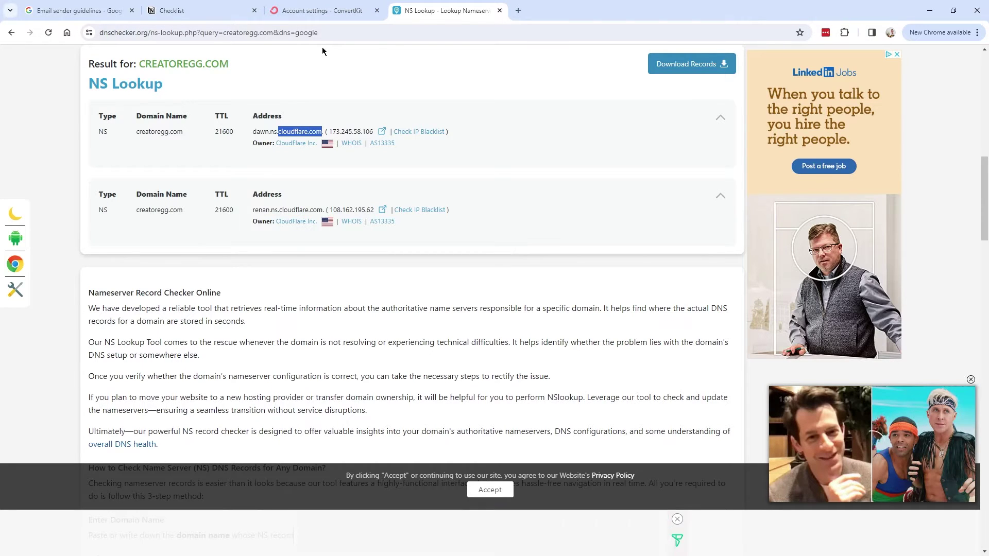
# - Go to cloudflare.com, log in, and open the DNS records of creatoregg.com
pyautogui.rightClick(747, 50)
pyautogui.click(823, 91)
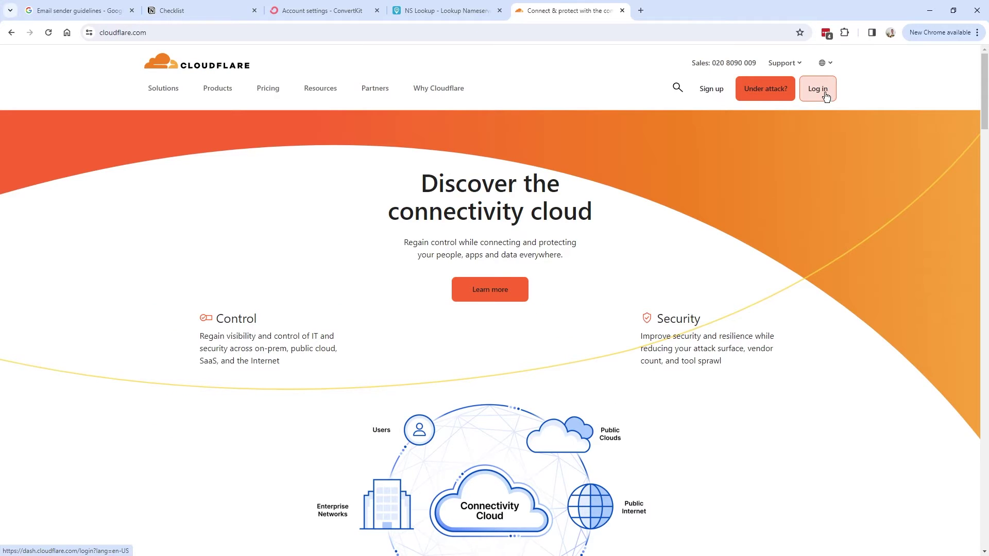
pyautogui.click(824, 91)
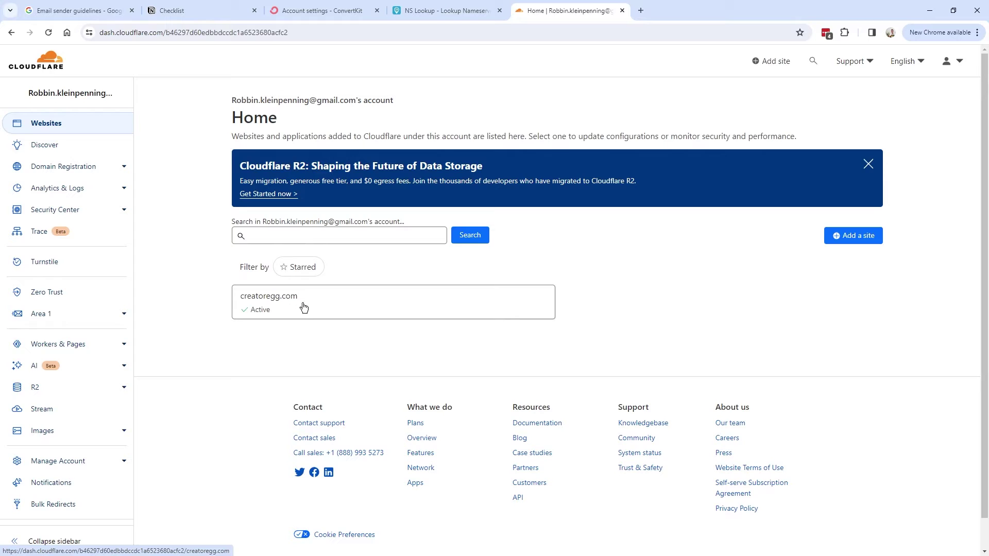
pyautogui.click(272, 303)
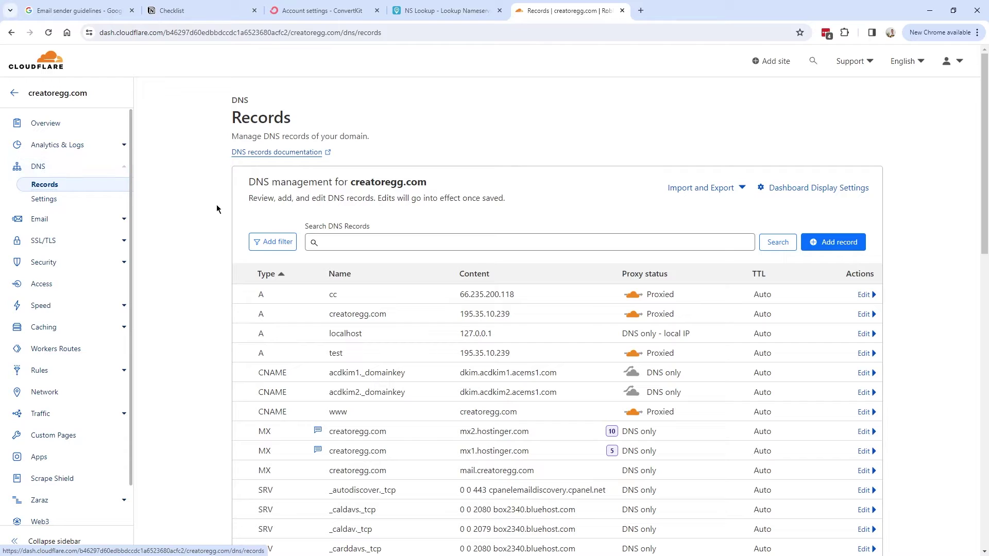
# - Examine ConvertKit's help article with CNAME instructions for common domain registrars, then close it and the NS lookup page
pyautogui.click(309, 11)
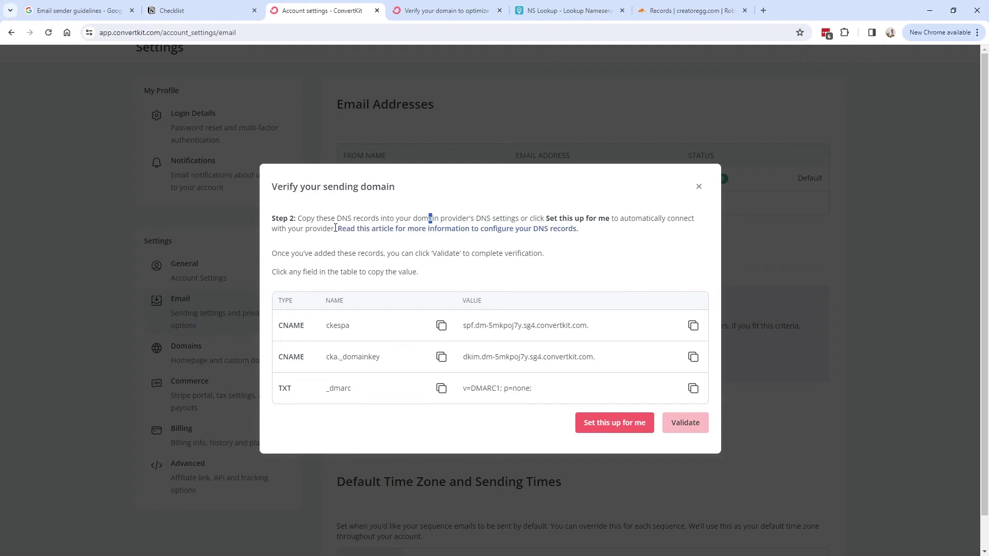
pyautogui.moveTo(592, 225); pyautogui.dragTo(335, 228)
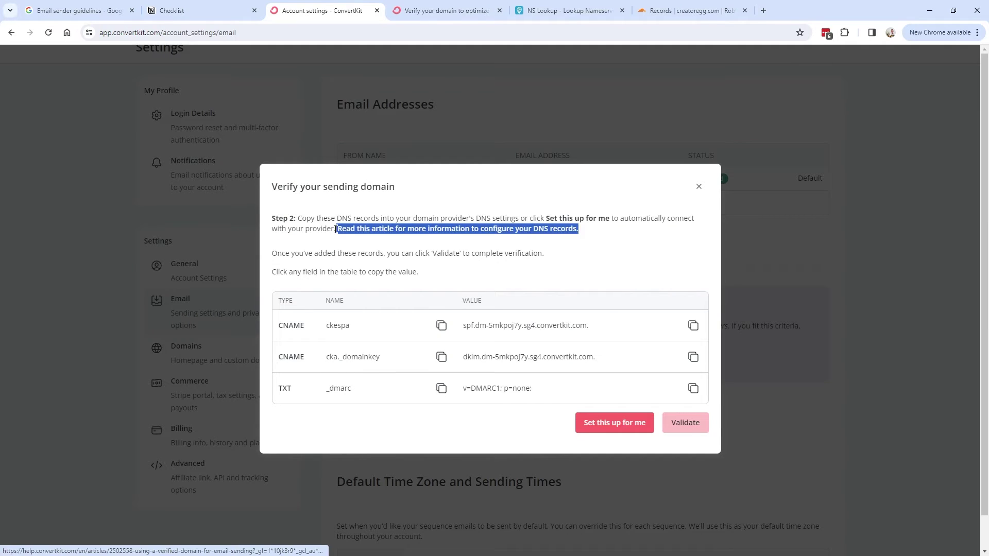
pyautogui.click(423, 11)
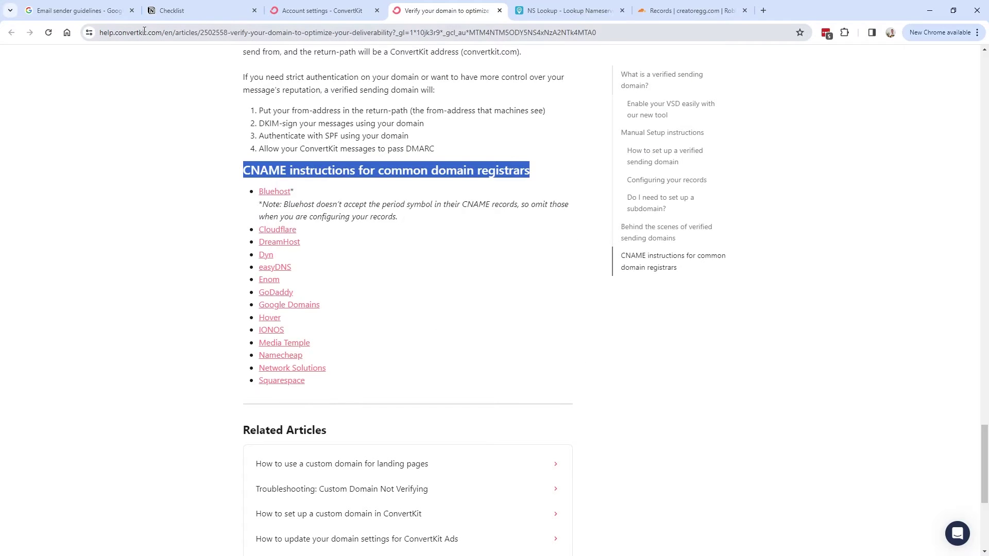
pyautogui.scroll(1, 320, 207)
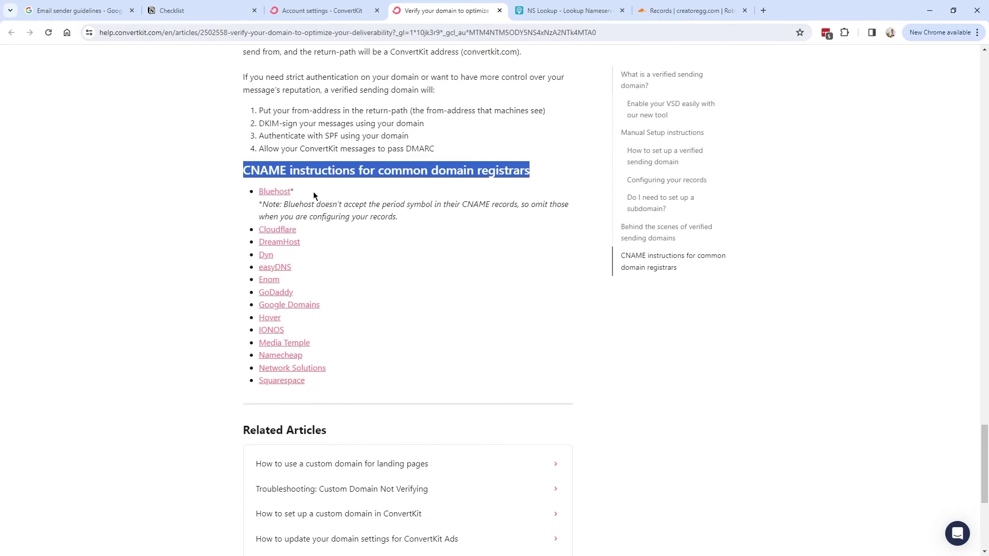
pyautogui.scroll(8, 244, 175)
pyautogui.scroll(-8, 244, 174)
pyautogui.click(244, 170)
pyautogui.moveTo(244, 170); pyautogui.dragTo(530, 170)
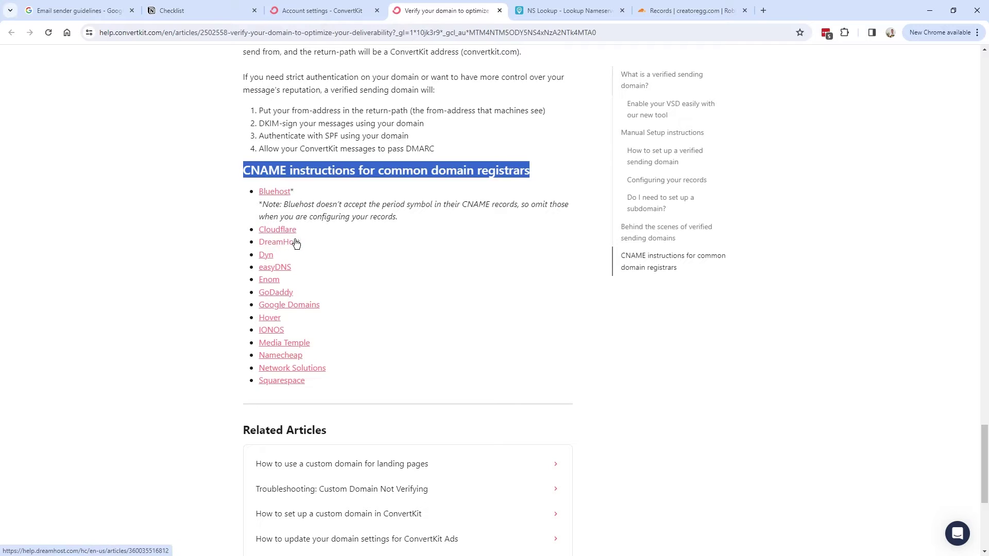
pyautogui.middleClick(544, 10)
pyautogui.hotkey('ctrl', 'w')
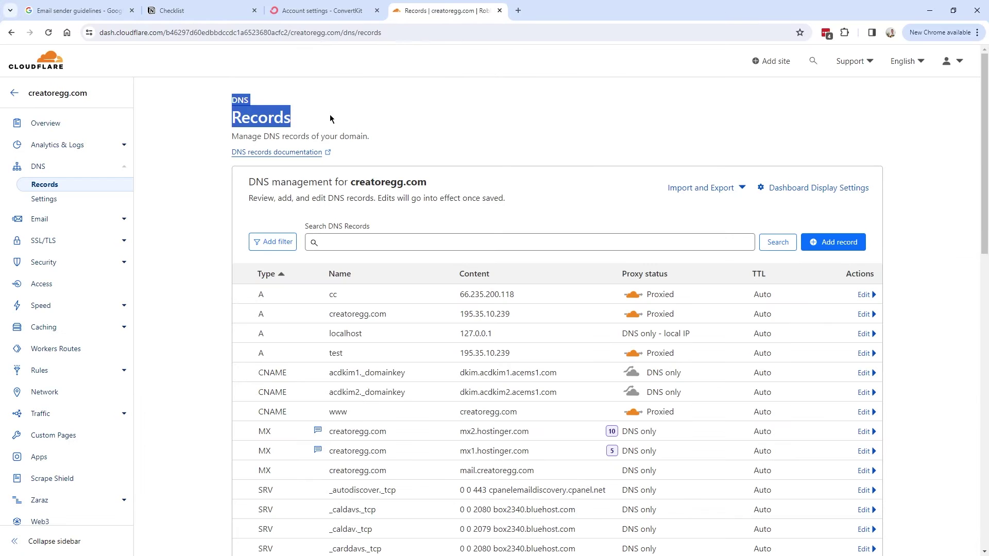
# - Start a new DNS record for creatoregg.com in Cloudflare and set its type to CNAME, matching ConvertKit's first record
pyautogui.click(838, 249)
pyautogui.click(322, 10)
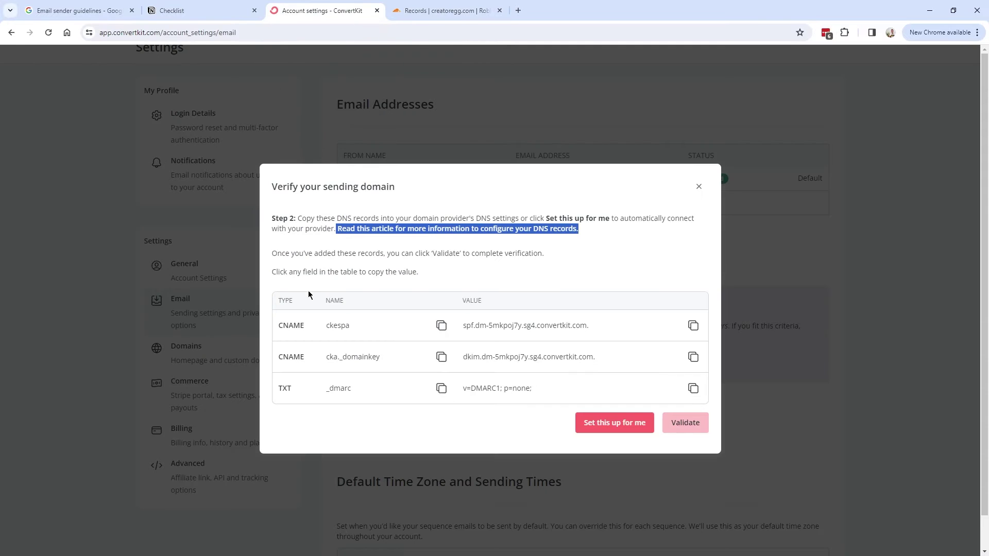
pyautogui.moveTo(282, 323); pyautogui.dragTo(596, 329)
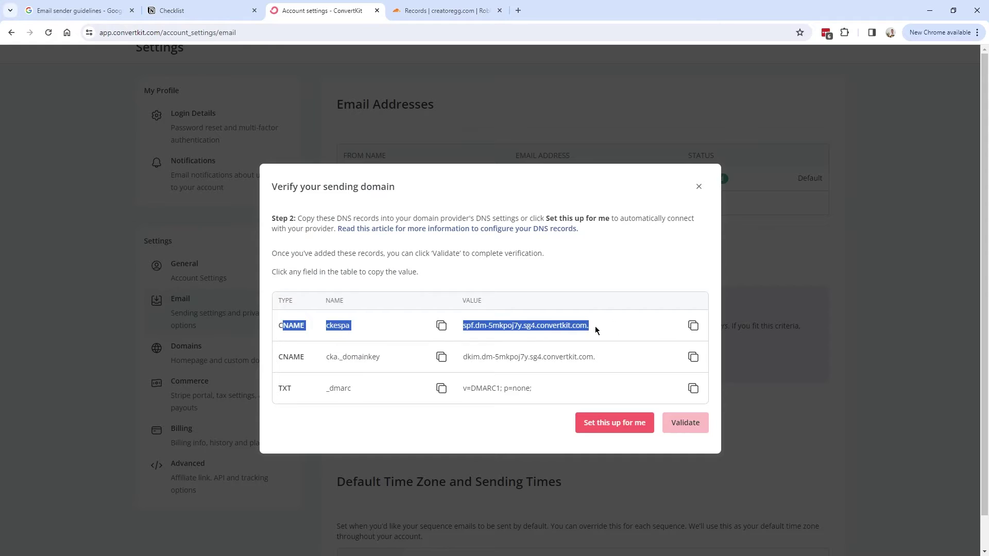
pyautogui.click(288, 326)
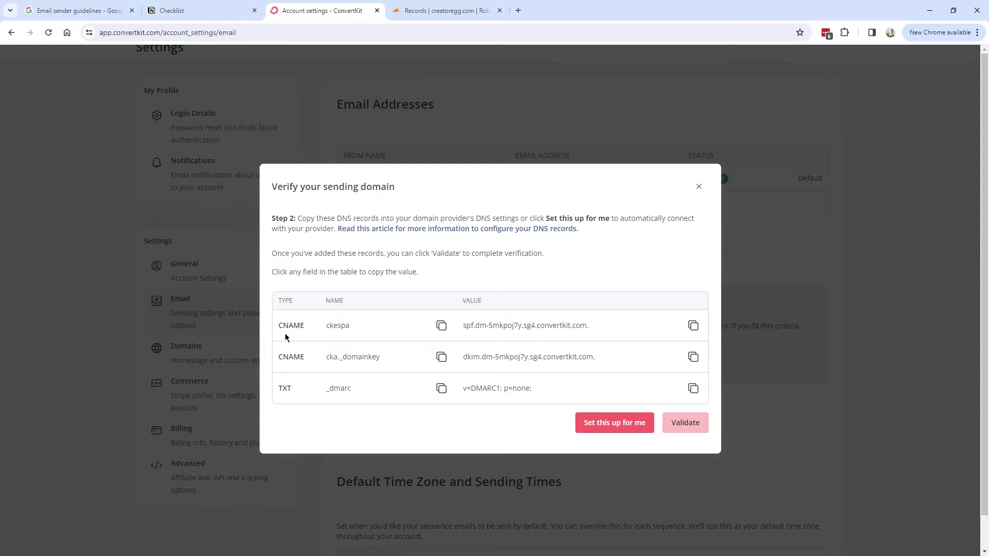
pyautogui.click(449, 12)
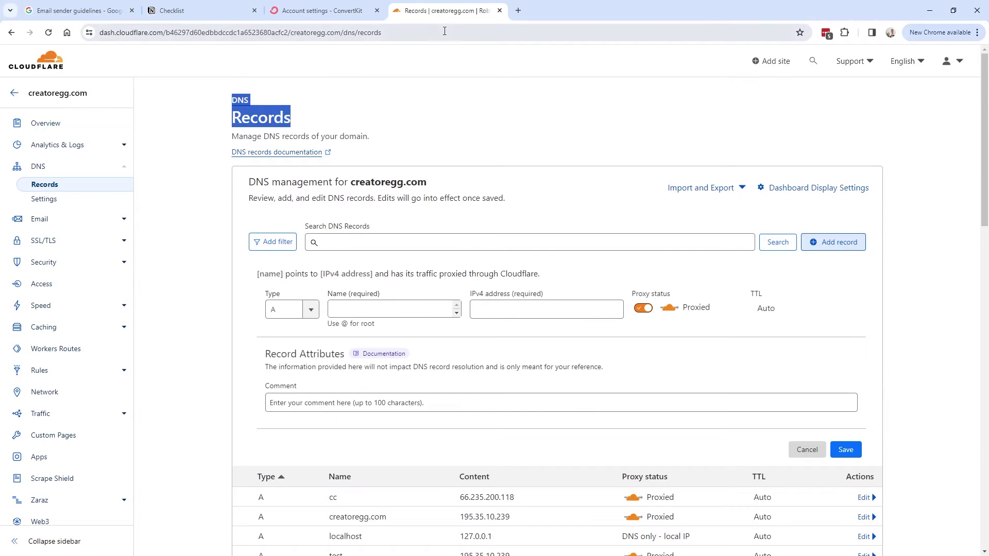
pyautogui.doubleClick(270, 293)
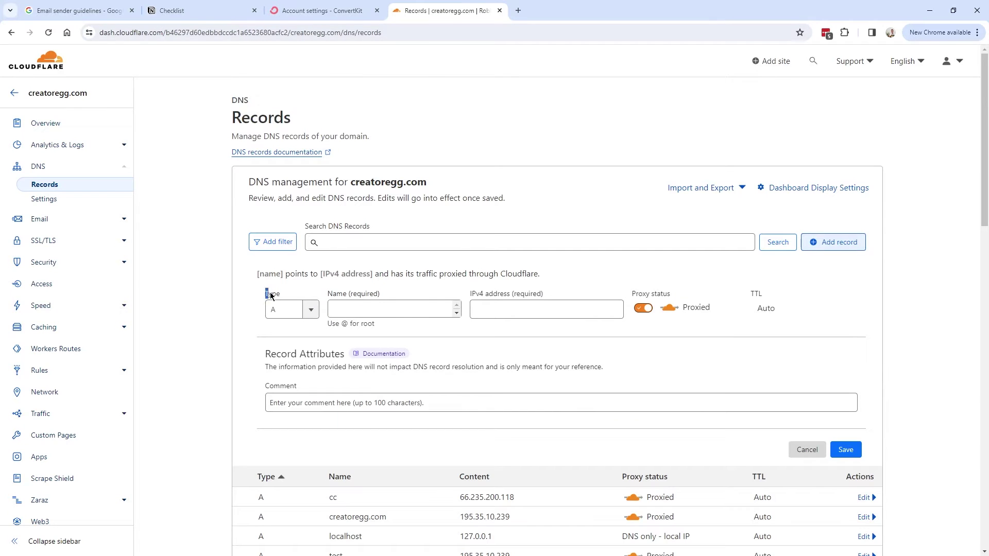
pyautogui.click(311, 310)
pyautogui.moveTo(315, 342); pyautogui.dragTo(318, 355)
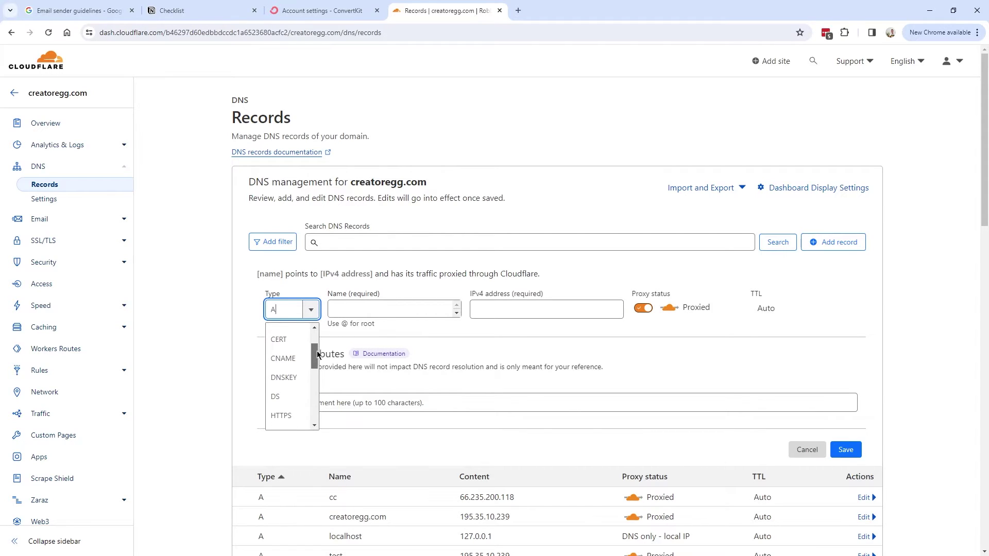
pyautogui.click(284, 361)
# - Copy the first CNAME record's name from ConvertKit and enter ckespa as the new record's name in Cloudflare
pyautogui.click(302, 19)
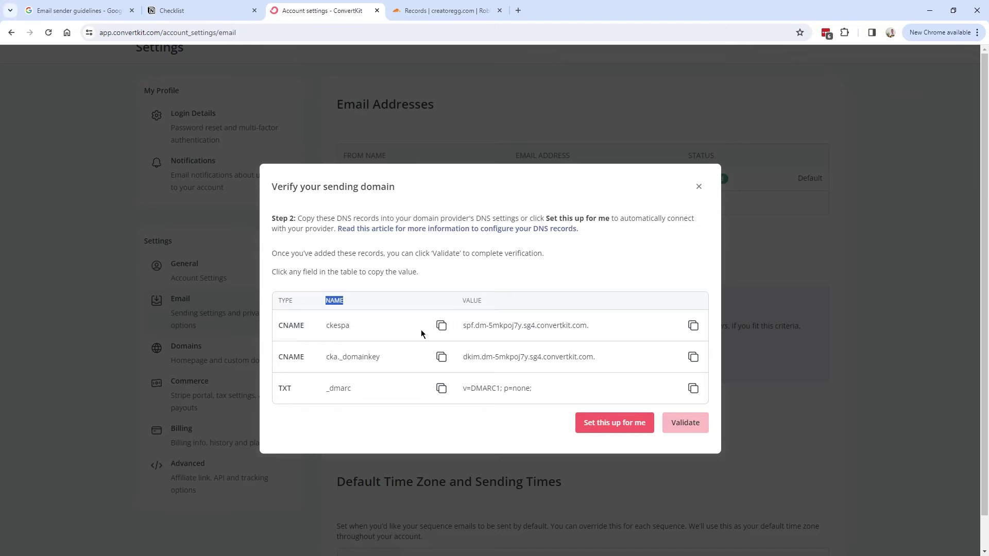
pyautogui.click(442, 327)
pyautogui.click(447, 11)
pyautogui.click(359, 308)
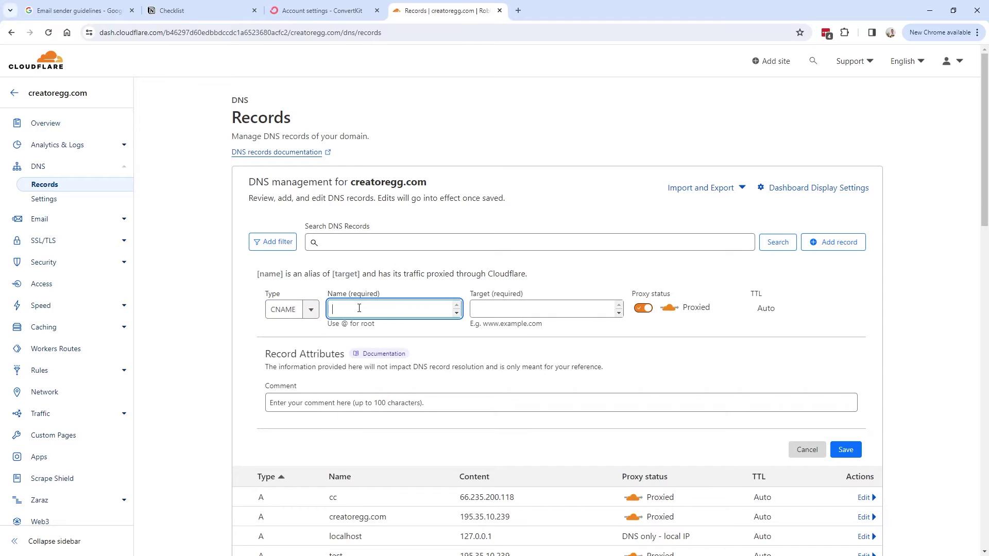
pyautogui.hotkey('ctrl', 'v')
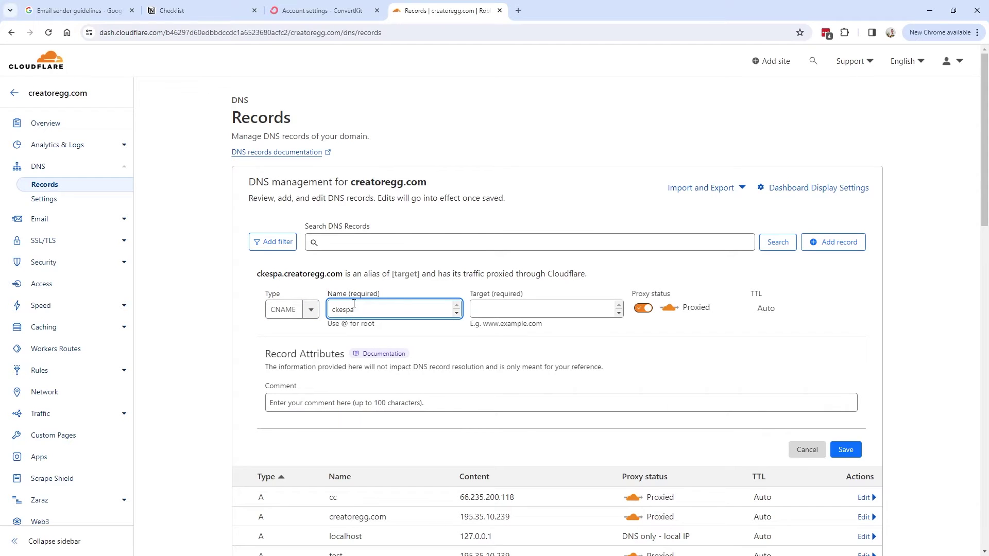
# - Copy the first CNAME record's value from ConvertKit and enter spf.dm-5mkpoj7y.sg4.convertkit.com. as the ckespa record's target in Cloudflare
pyautogui.click(514, 307)
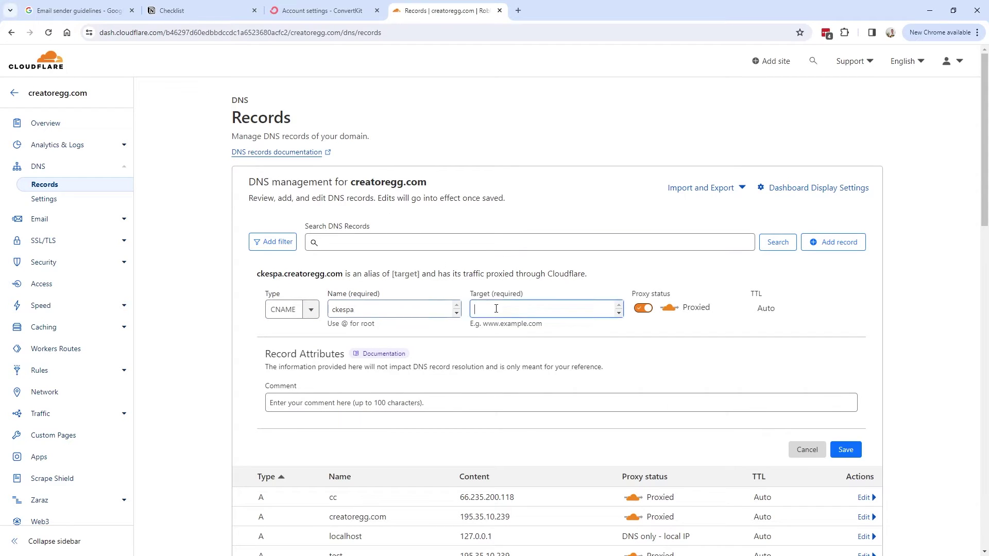
pyautogui.click(327, 12)
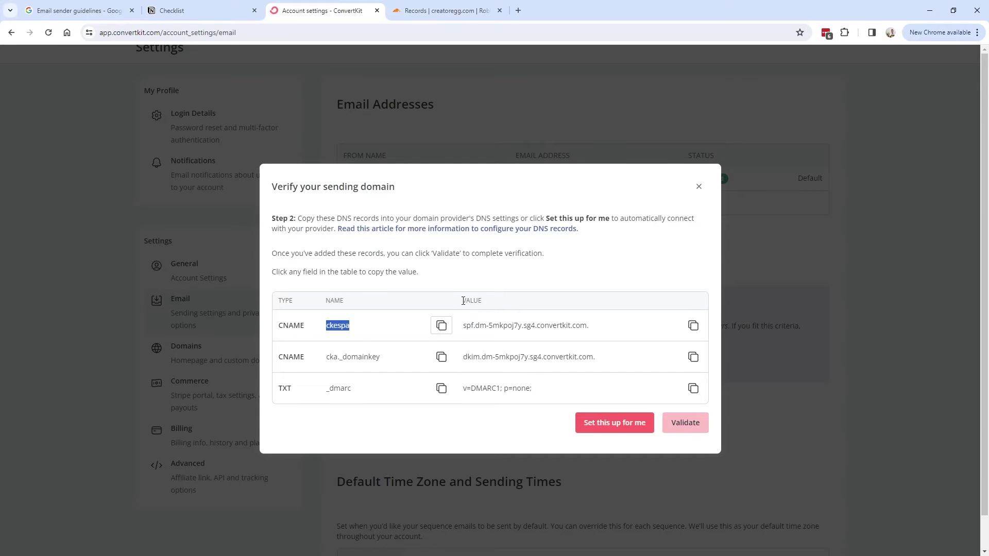
pyautogui.moveTo(463, 301); pyautogui.dragTo(498, 306)
pyautogui.hotkey('ctrl', 'Tab')
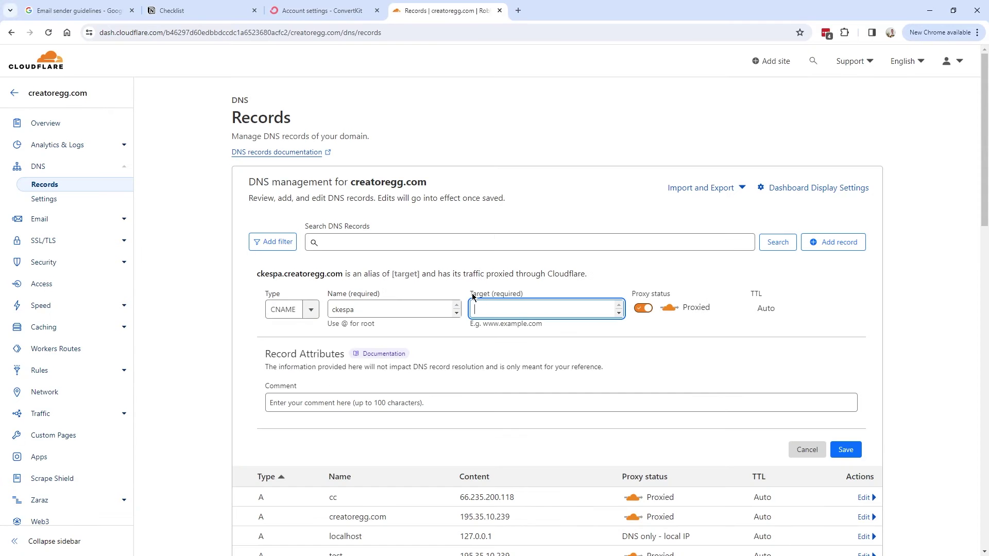
pyautogui.click(327, 13)
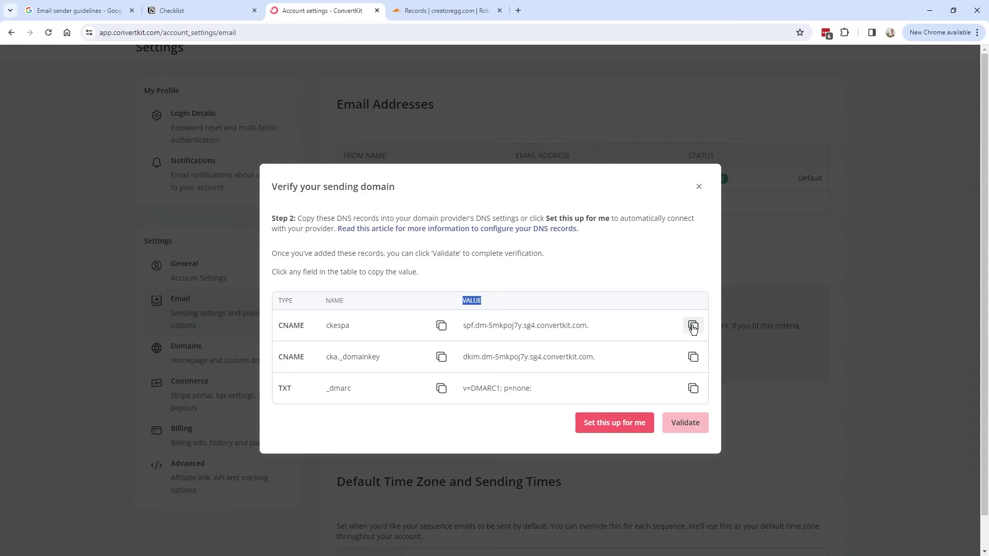
pyautogui.click(693, 325)
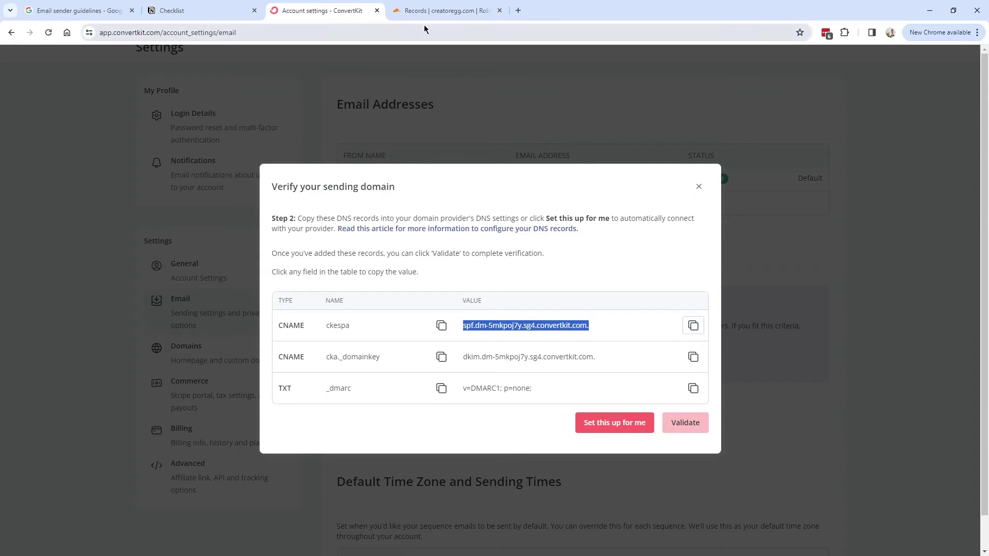
pyautogui.click(447, 12)
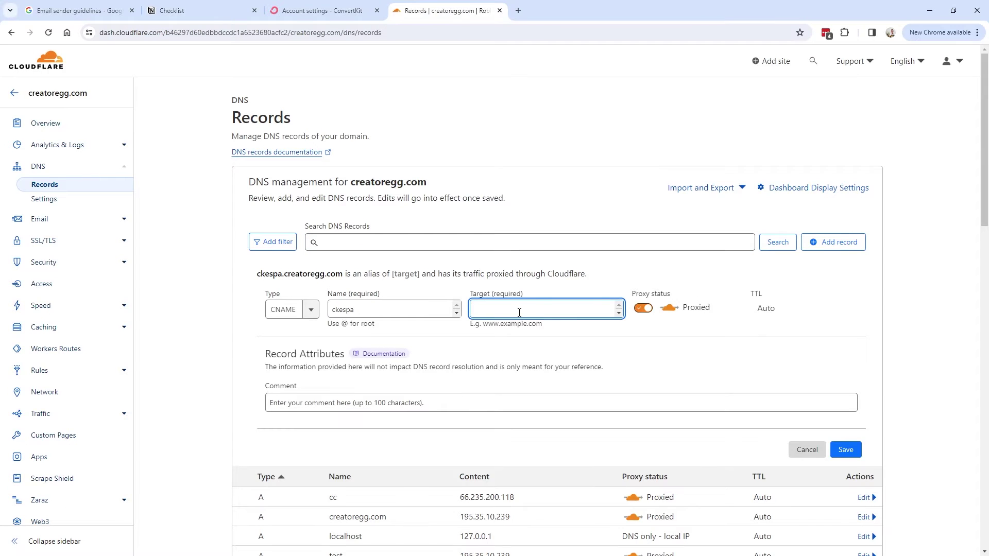
pyautogui.hotkey('ctrl', 'v')
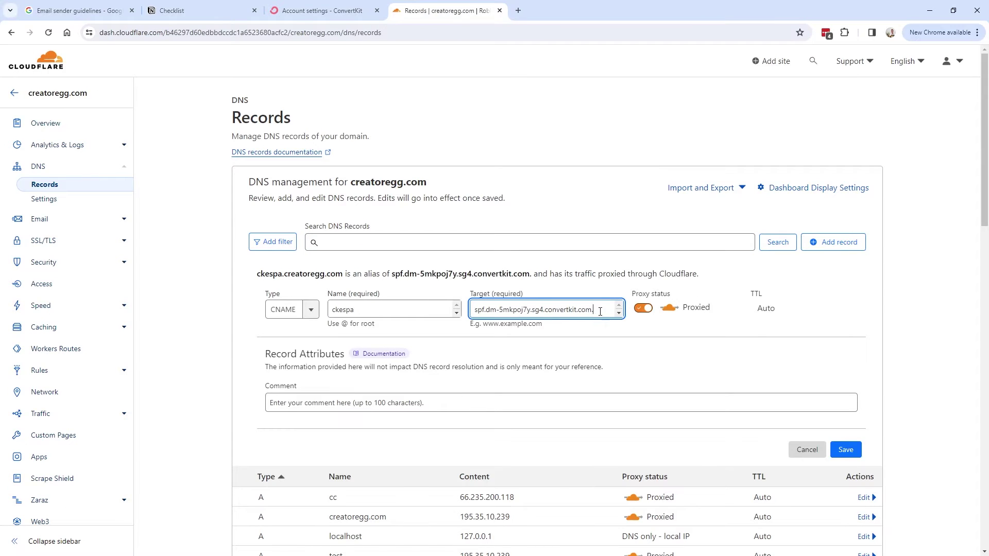
# - Turn off proxying for the ckespa record so that it is DNS only
pyautogui.click(642, 310)
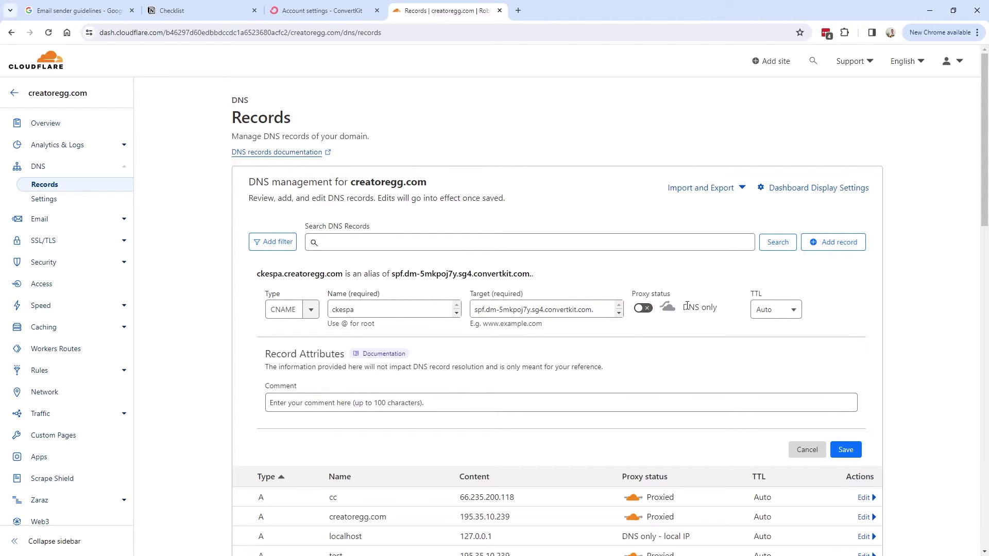
pyautogui.click(641, 309)
pyautogui.click(638, 311)
pyautogui.click(583, 311)
# - Add the comment "ConvertKit Verify your sending domain" followed by the sender's e-mail address to the ckespa record and save it
pyautogui.click(332, 402)
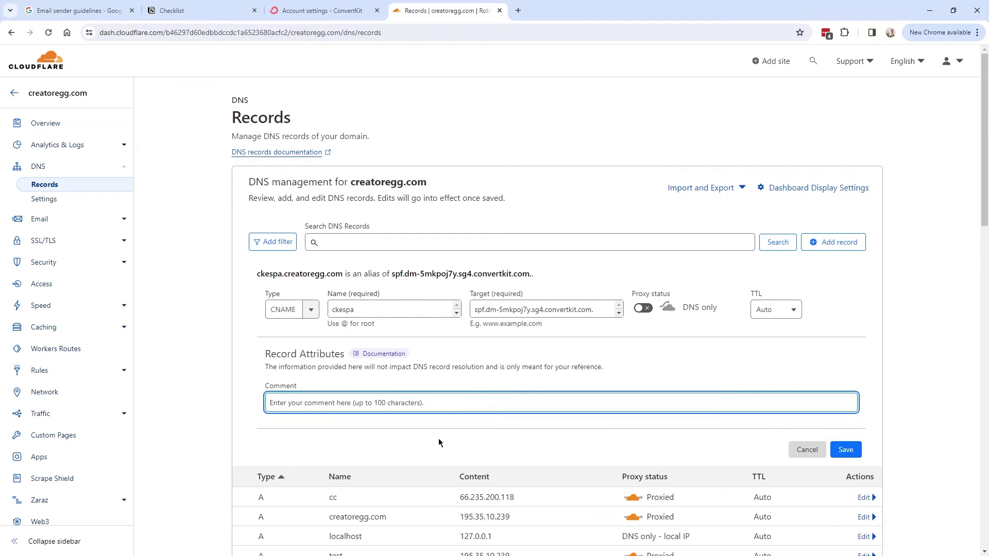
pyautogui.hotkey('ctrl', 'v')
pyautogui.moveTo(270, 403); pyautogui.dragTo(218, 406)
pyautogui.tripleClick(436, 403)
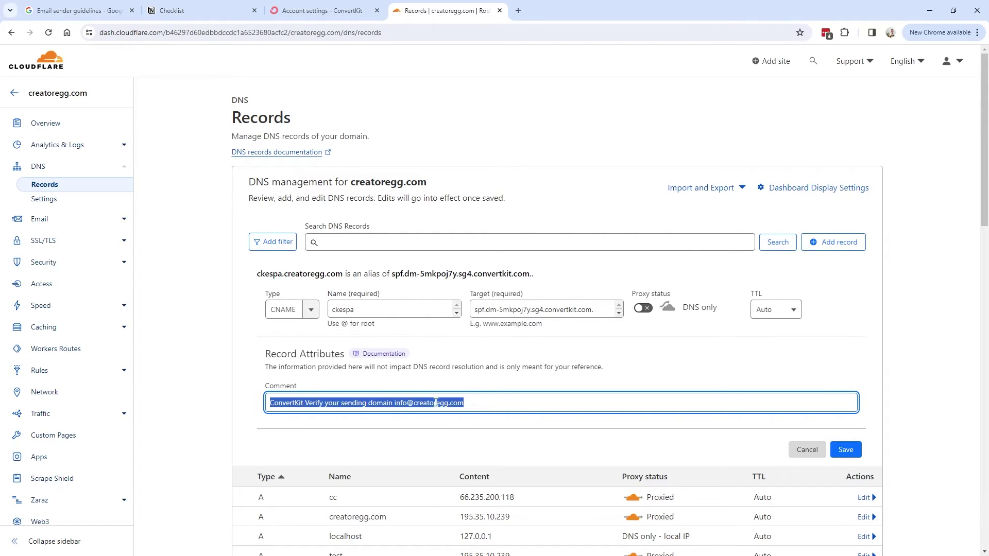
pyautogui.click(480, 404)
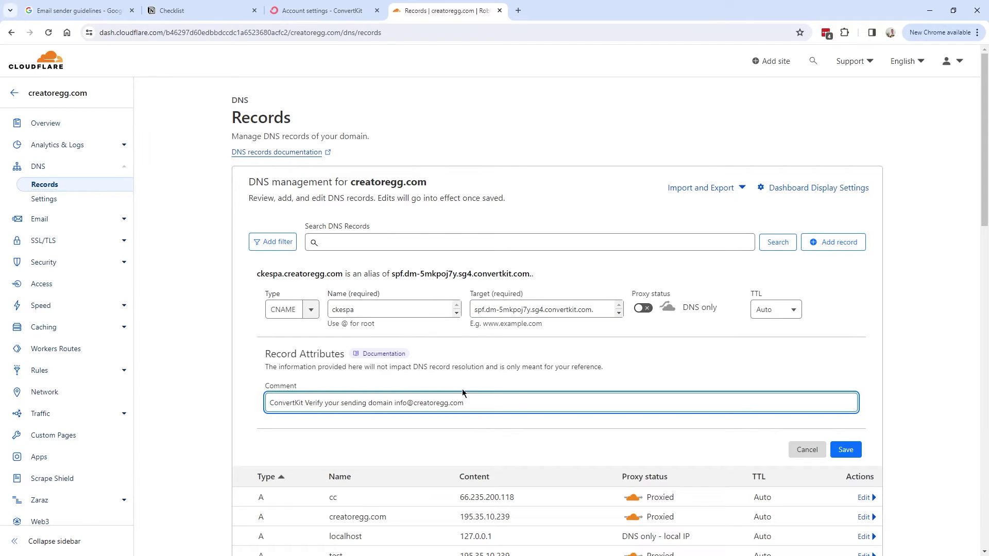
pyautogui.click(275, 404)
pyautogui.moveTo(488, 406); pyautogui.dragTo(278, 401)
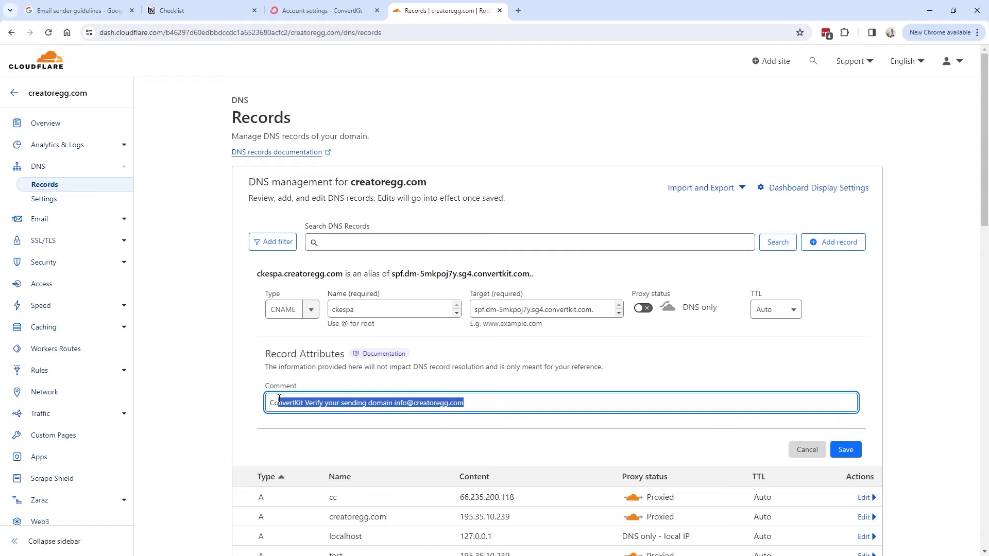
pyautogui.click(477, 403)
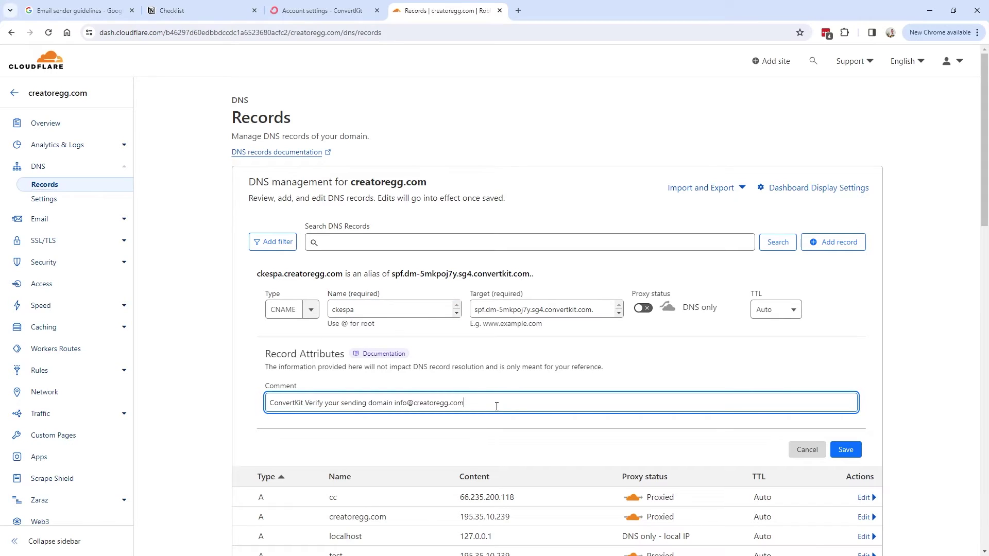
pyautogui.moveTo(497, 407); pyautogui.dragTo(253, 407)
pyautogui.click(355, 400)
pyautogui.moveTo(479, 407); pyautogui.dragTo(266, 414)
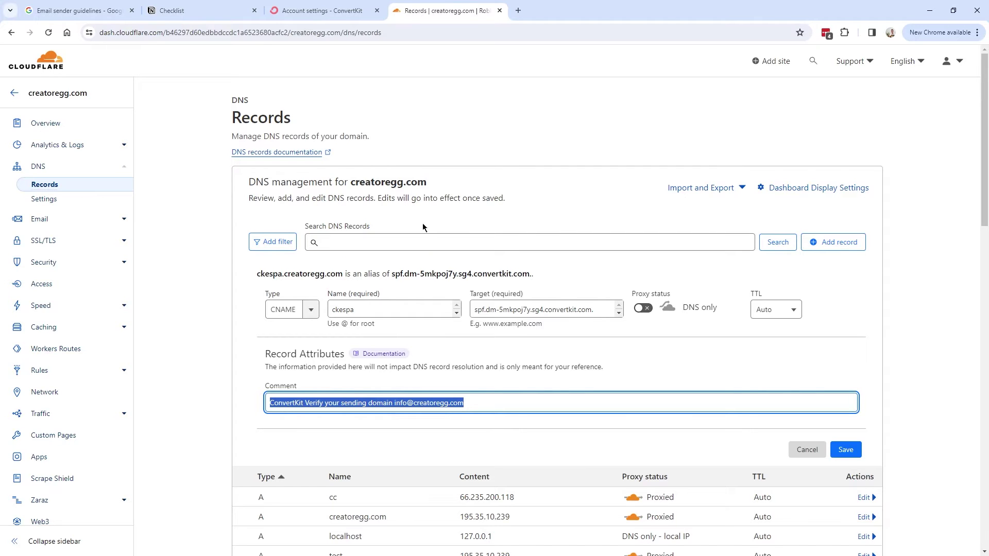
pyautogui.click(857, 455)
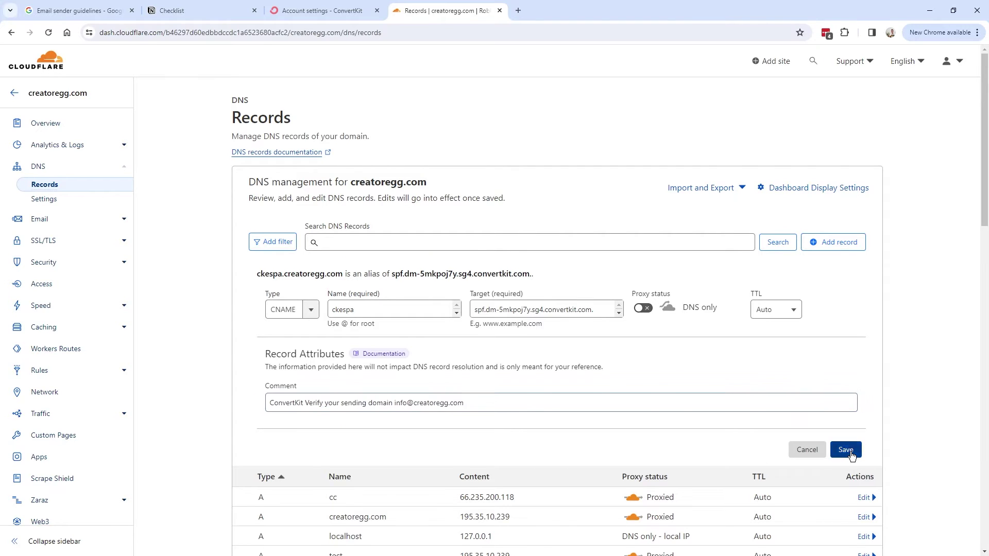
pyautogui.moveTo(318, 296)
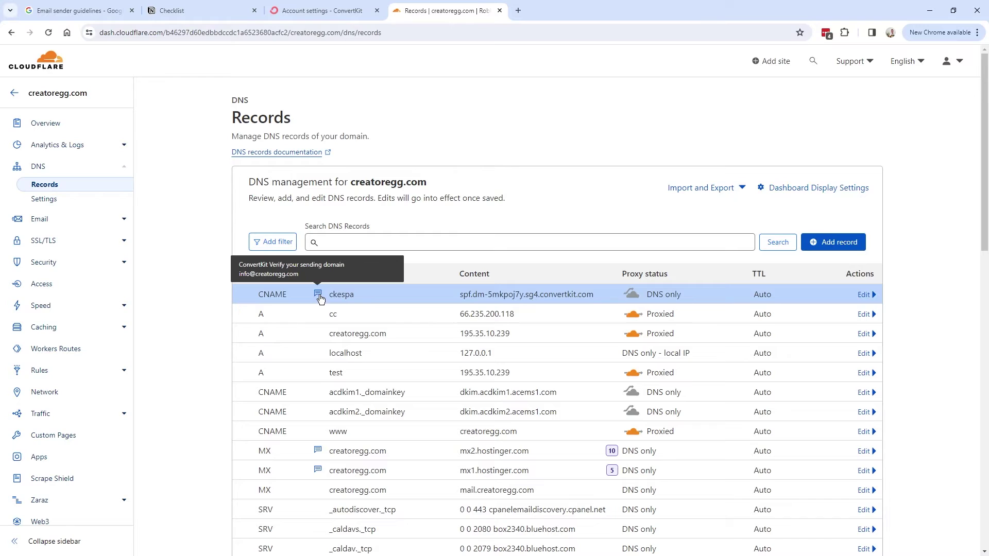
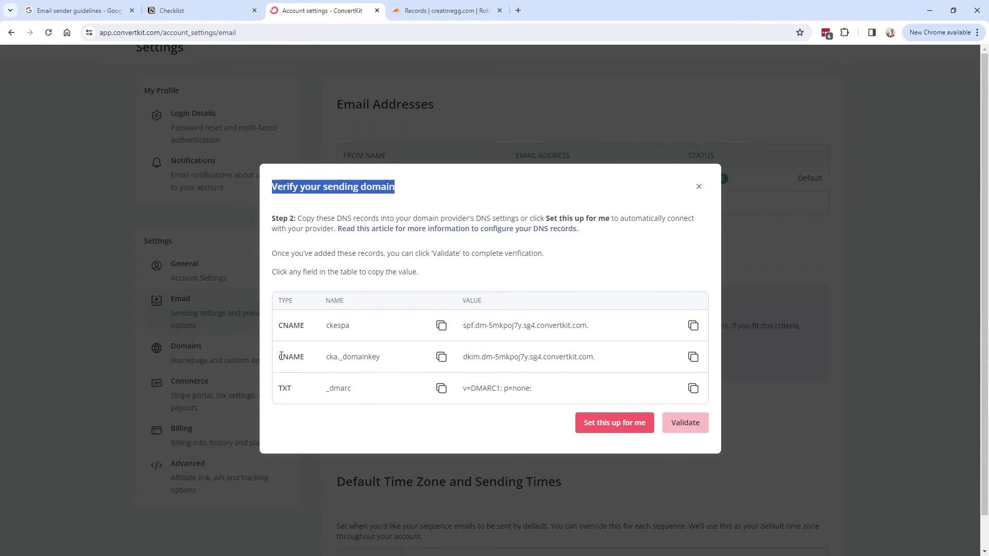
# - Start another DNS record in Cloudflare and set its type to CNAME, matching ConvertKit's second record
pyautogui.click(285, 357)
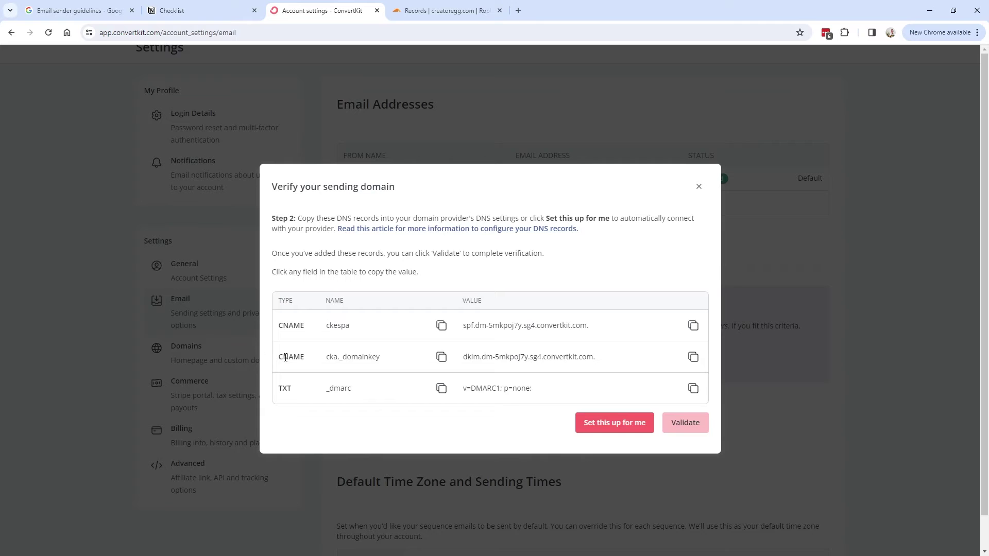
pyautogui.click(433, 12)
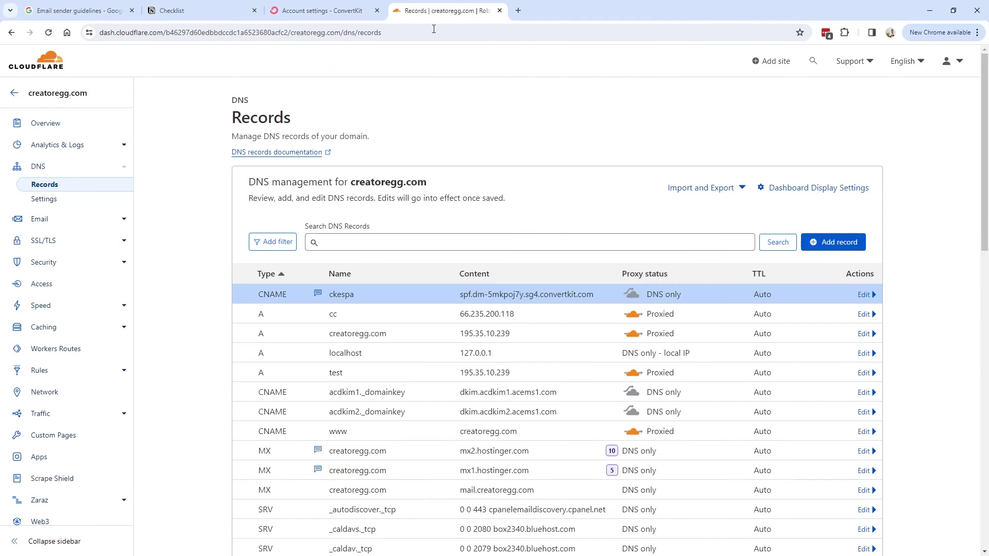
pyautogui.click(833, 246)
pyautogui.click(321, 305)
pyautogui.click(287, 408)
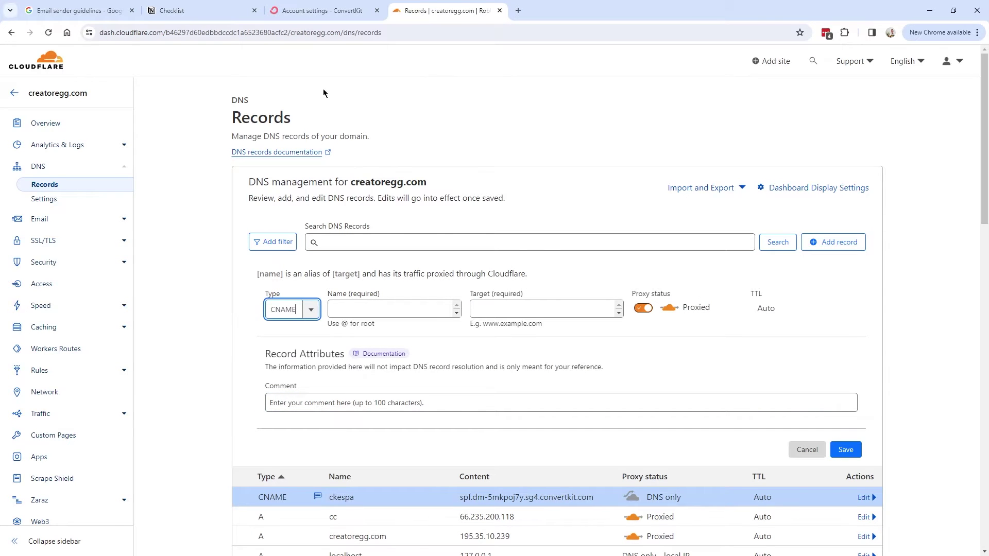
# - Copy the second CNAME record's name from ConvertKit and enter cka._domainkey as the new record's name in Cloudflare
pyautogui.click(322, 10)
pyautogui.click(355, 356)
pyautogui.hotkey('ctrl', 'c')
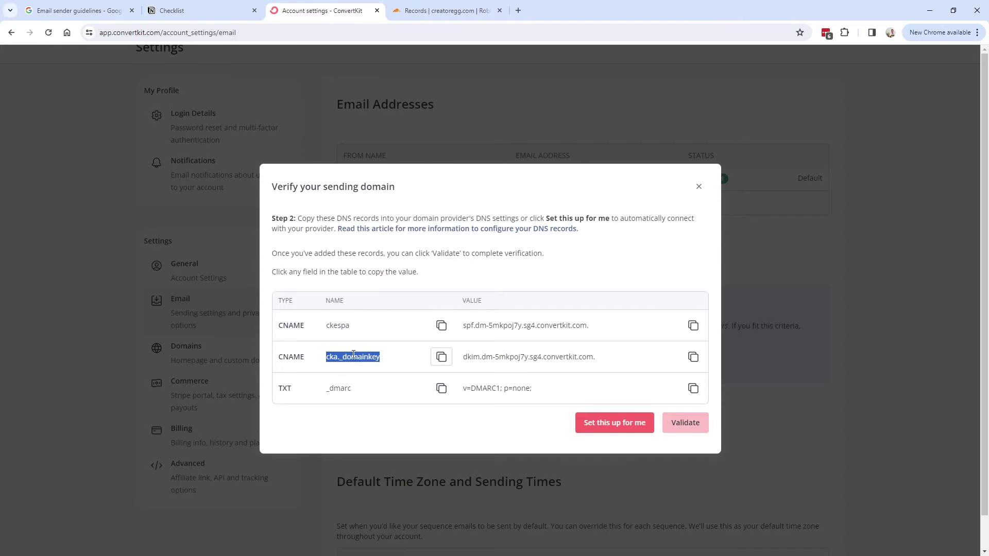
pyautogui.click(444, 10)
pyautogui.click(372, 310)
pyautogui.hotkey('ctrl', 'v')
pyautogui.moveTo(394, 312); pyautogui.dragTo(334, 309)
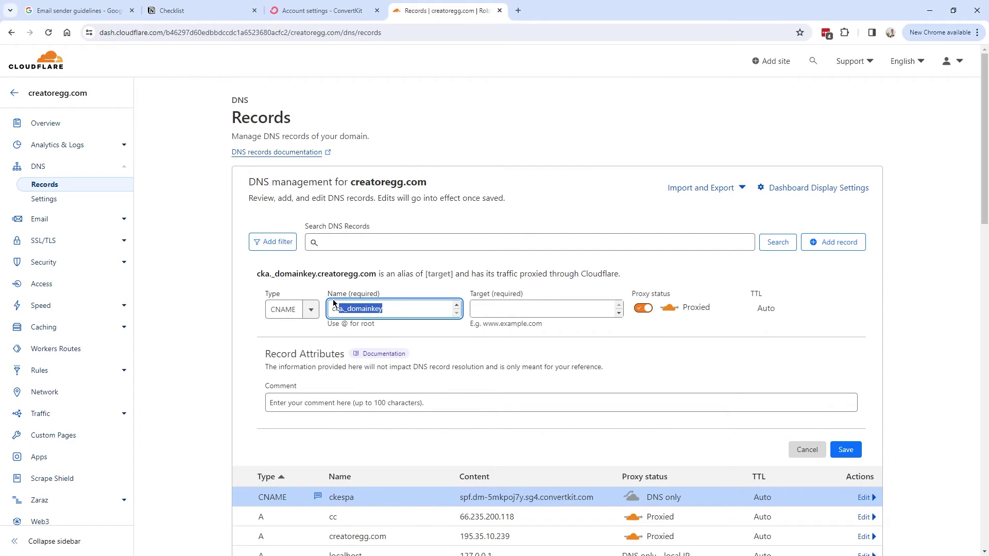
# - Copy ConvertKit's second CNAME value, enter dkim.dm-5mkpoj7y.sg4.convertkit.com. as the cka._domainkey record's target in Cloudflare, and make the record DNS only
pyautogui.click(332, 11)
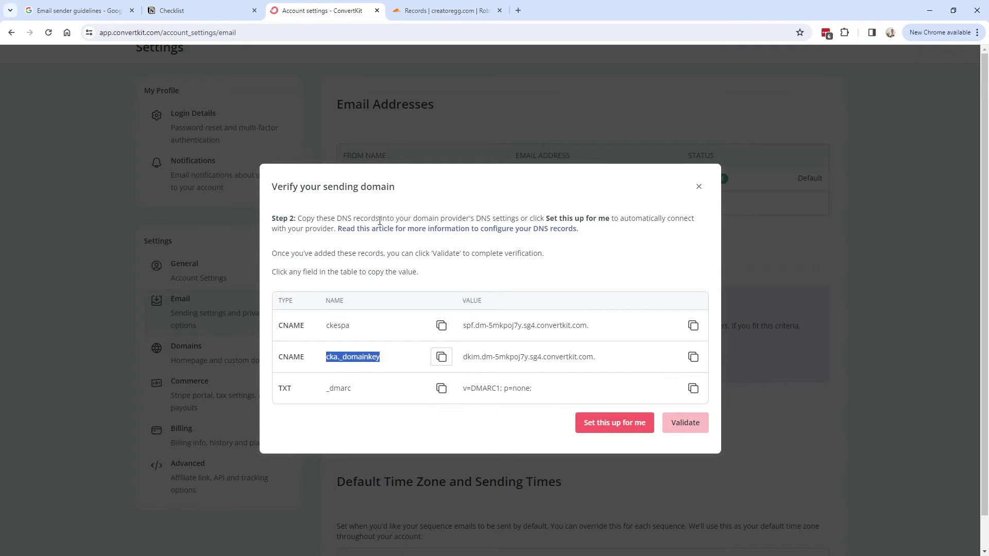
pyautogui.click(693, 357)
pyautogui.hotkey('ctrl', 'c')
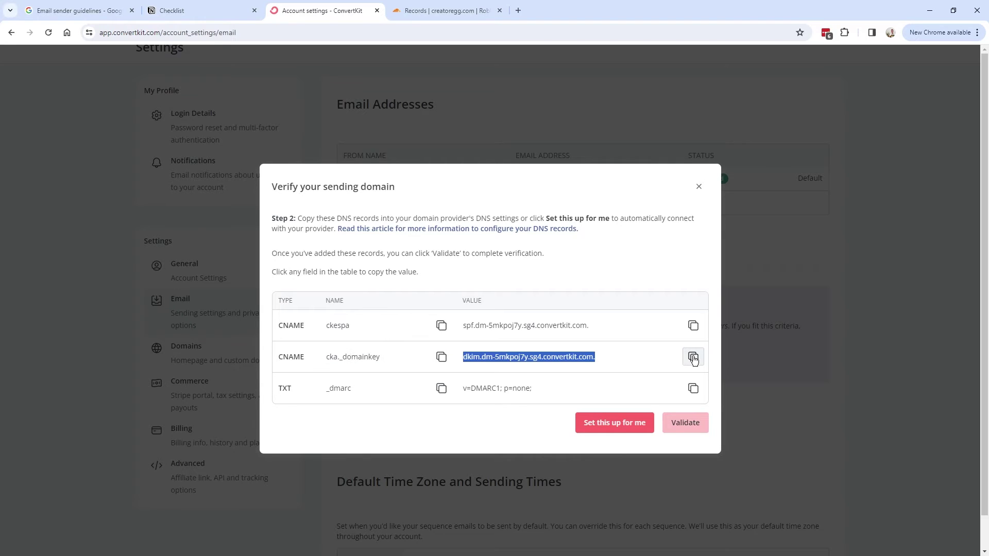
pyautogui.click(445, 12)
pyautogui.click(513, 307)
pyautogui.hotkey('ctrl', 'v')
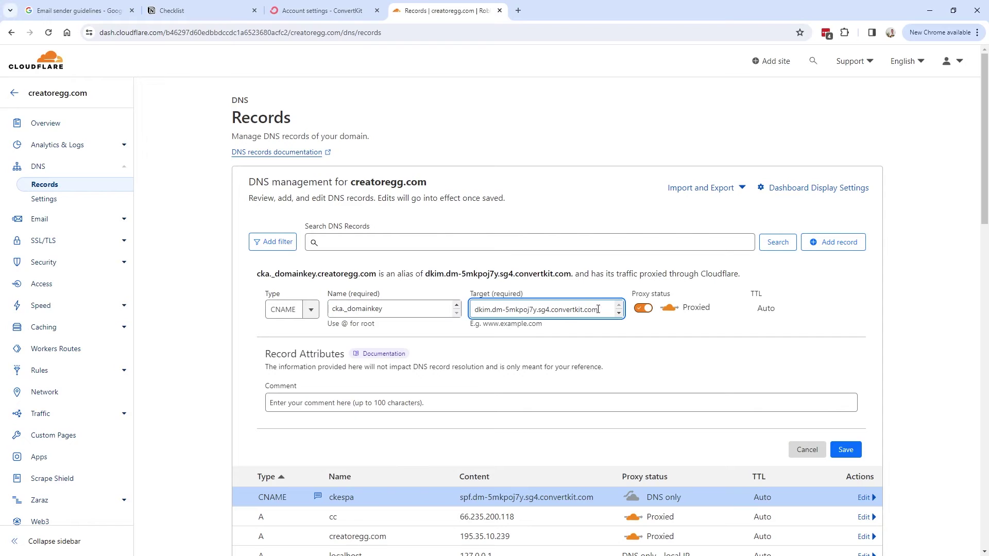
pyautogui.click(635, 309)
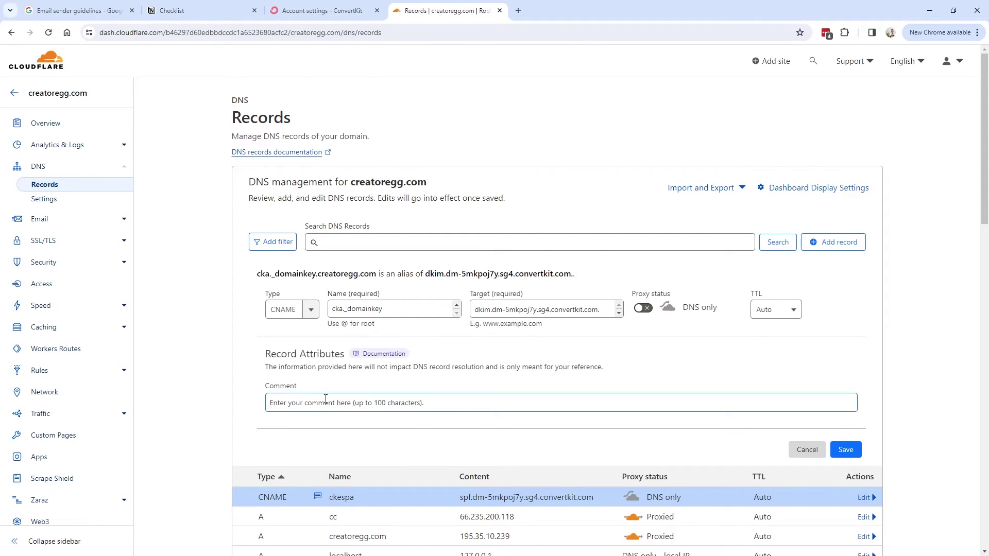
# - Give the cka._domainkey record the comment "ConvertKit Verify your sending domain" plus the sender's e-mail address, and save the record
pyautogui.scroll(-1, 361, 433)
pyautogui.moveTo(317, 444)
pyautogui.doubleClick(305, 417)
pyautogui.click(335, 358)
pyautogui.hotkey('ctrl', 'v')
pyautogui.moveTo(465, 351); pyautogui.dragTo(268, 350)
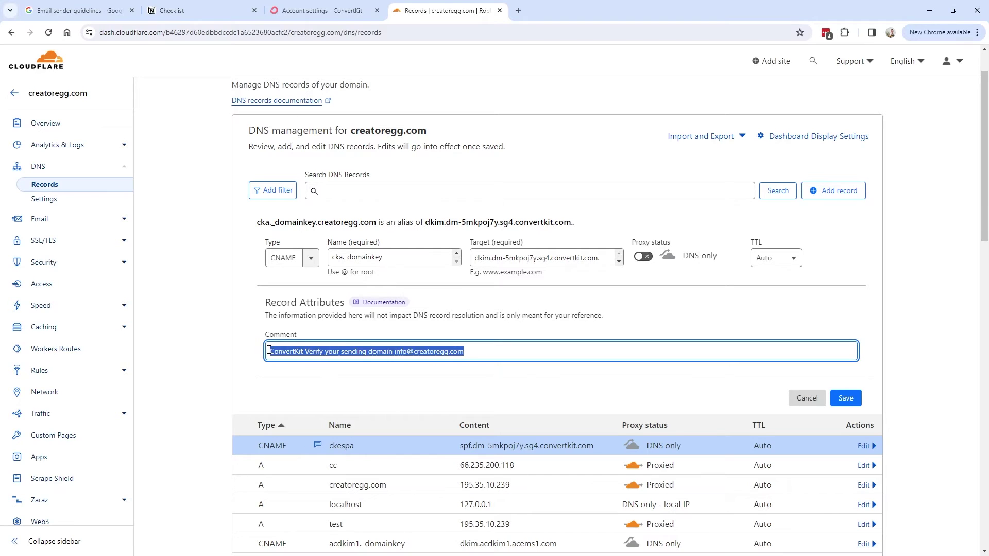
pyautogui.click(368, 351)
pyautogui.click(852, 402)
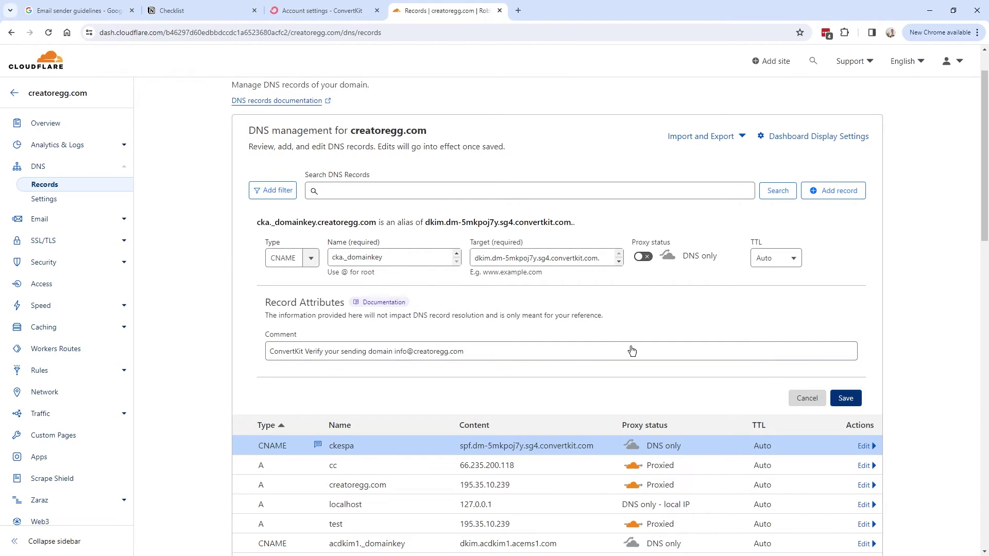
# - Check the type of ConvertKit's third record, then start a new DNS record in Cloudflare with type TXT
pyautogui.click(329, 11)
pyautogui.moveTo(279, 390); pyautogui.dragTo(366, 392)
pyautogui.click(342, 391)
pyautogui.doubleClick(290, 390)
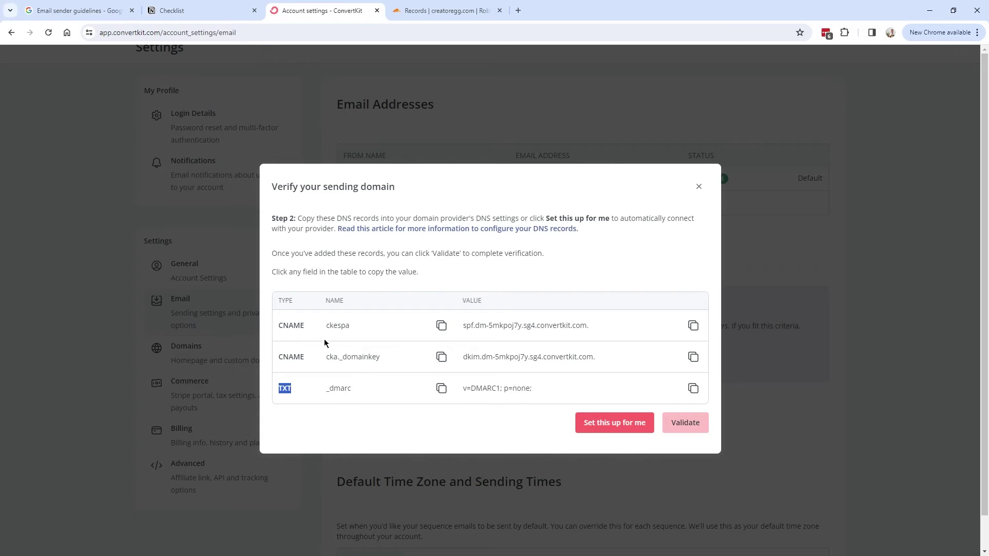
pyautogui.click(438, 11)
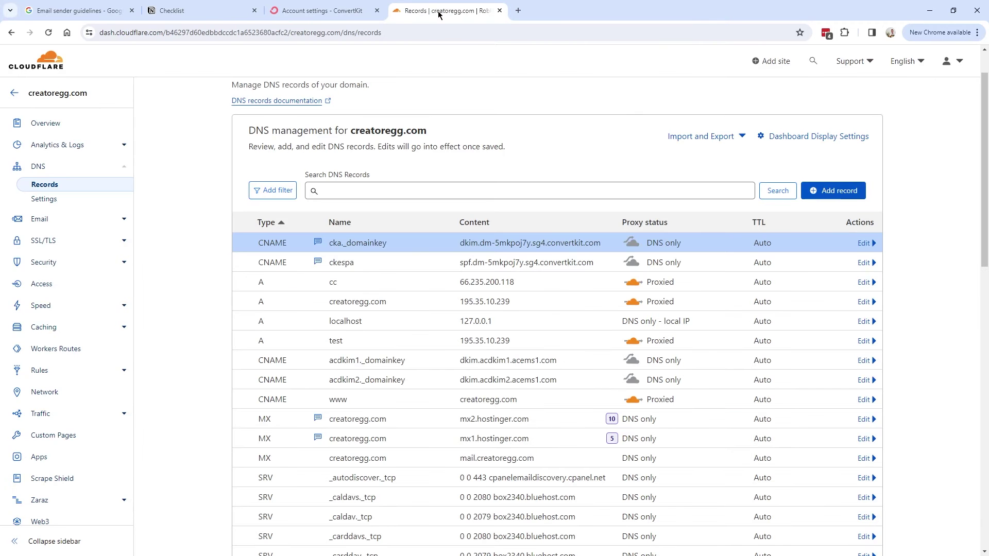
pyautogui.click(825, 190)
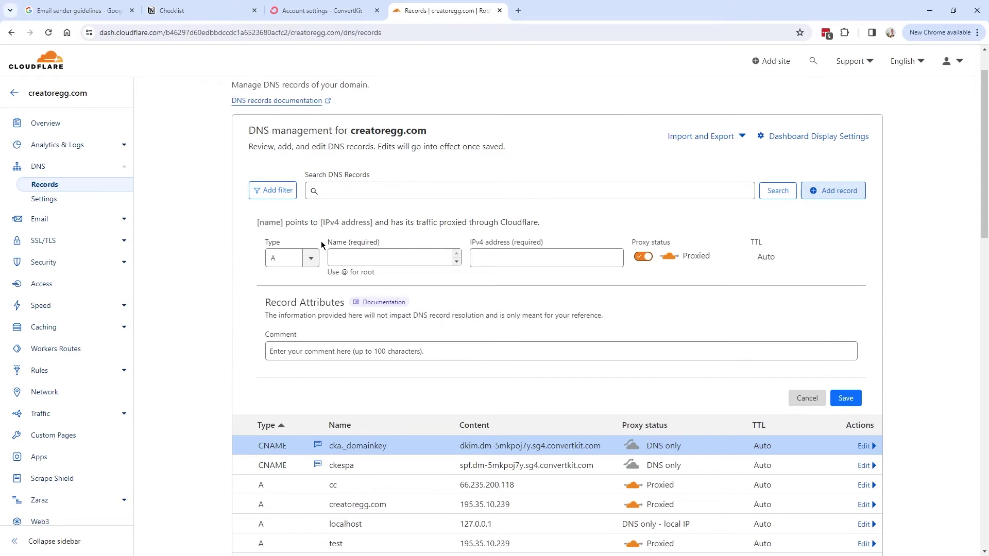
pyautogui.click(309, 263)
pyautogui.write('txt')
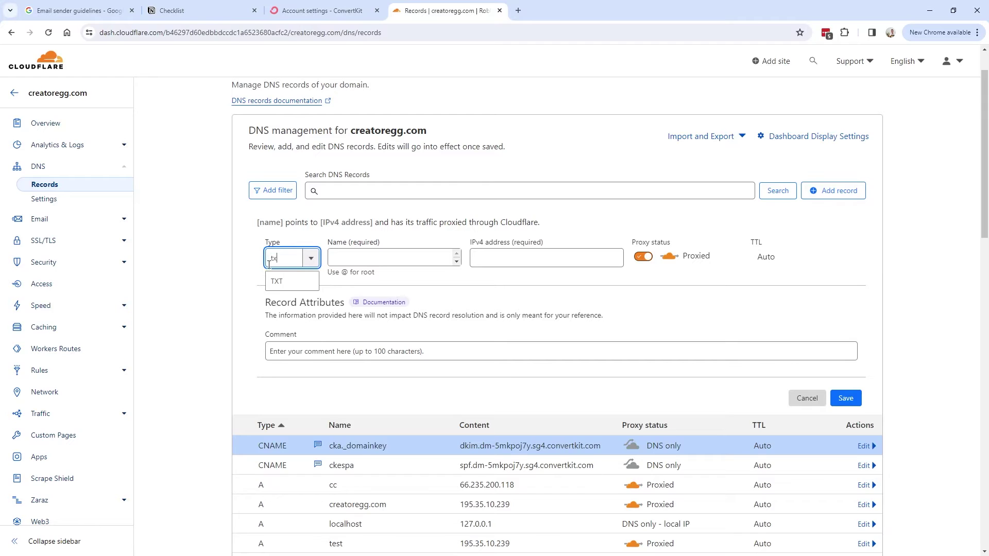
pyautogui.press('Return')
# - Copy the TXT record's name from ConvertKit and enter _dmarc as the new TXT record's name in Cloudflare
pyautogui.click(336, 12)
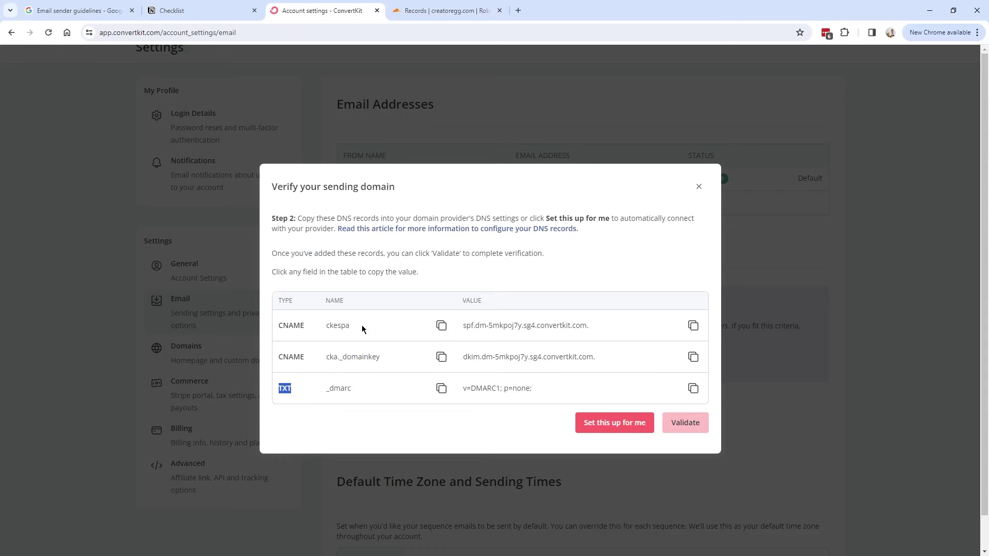
pyautogui.click(442, 390)
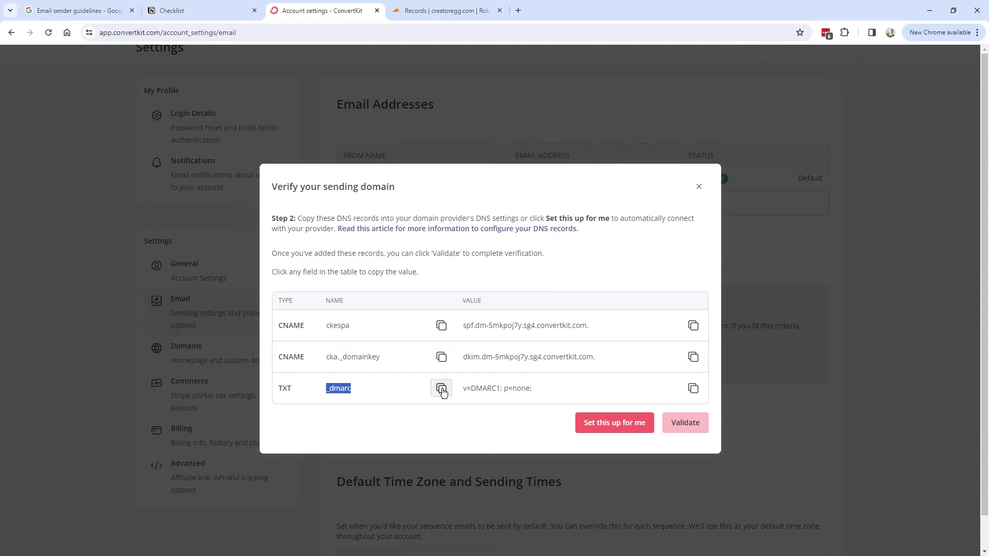
pyautogui.click(439, 20)
pyautogui.hotkey('ctrl', 'v')
pyautogui.hotkey('ctrl', 'a')
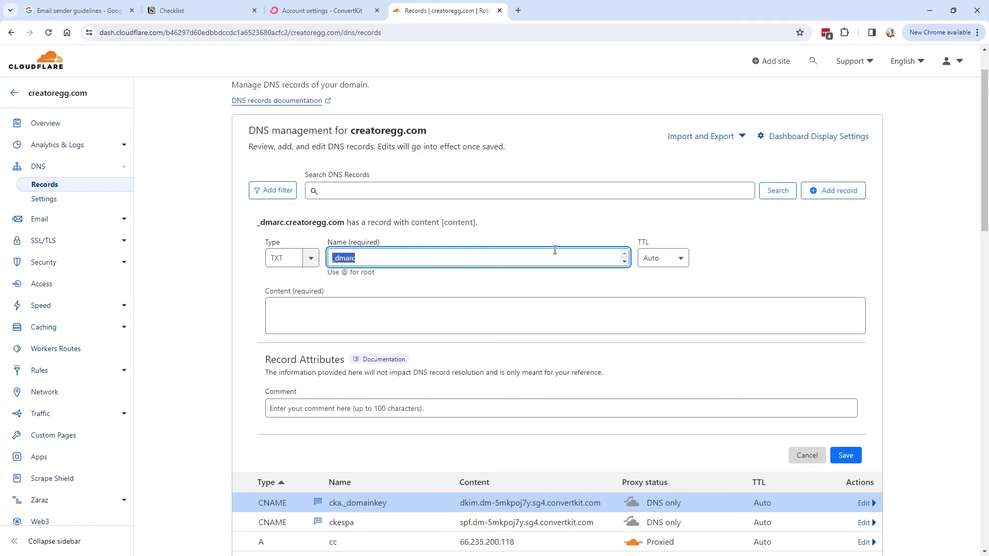
# - Copy the TXT record's value from ConvertKit and enter v=DMARC1; p=none; as the _dmarc record's content in Cloudflare
pyautogui.click(327, 11)
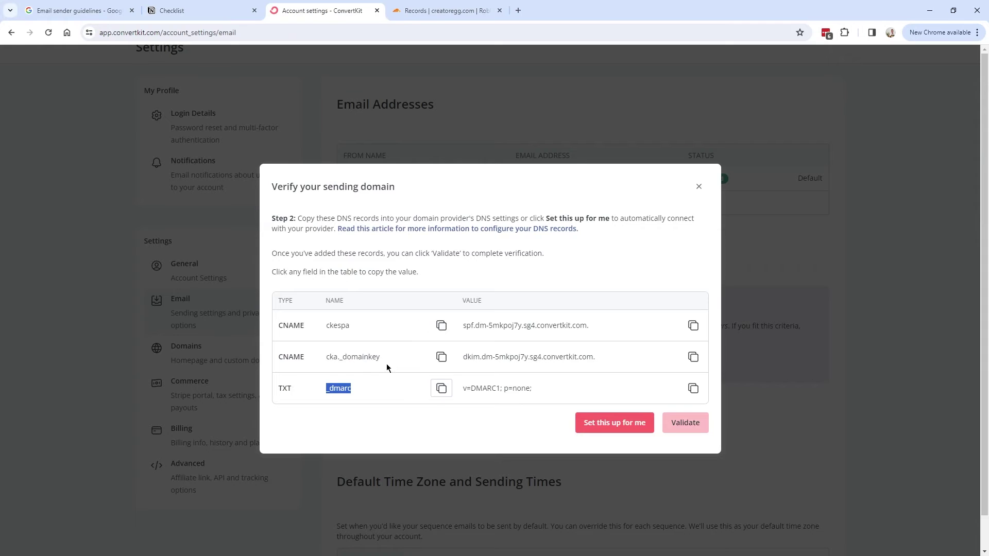
pyautogui.click(692, 388)
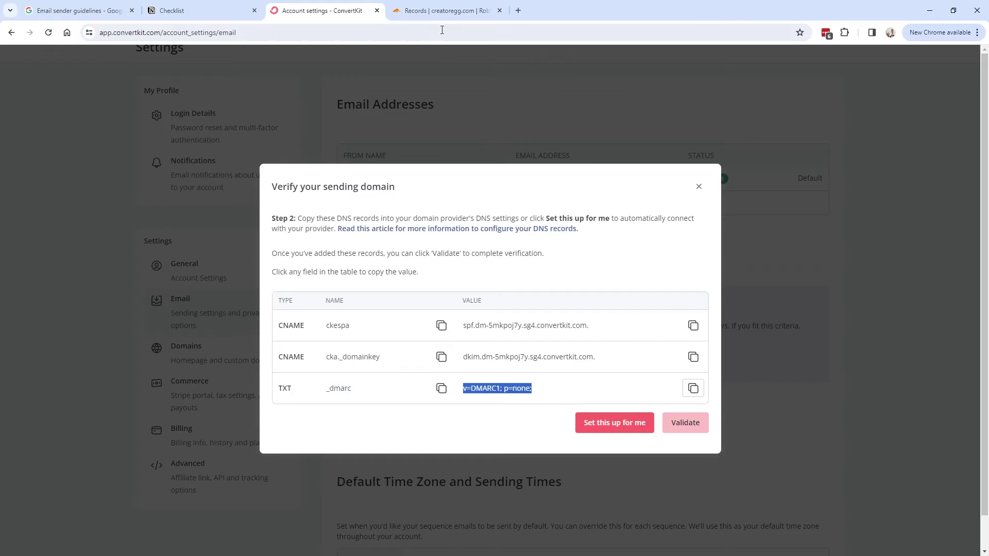
pyautogui.click(443, 10)
pyautogui.click(322, 316)
pyautogui.hotkey('ctrl', 'v')
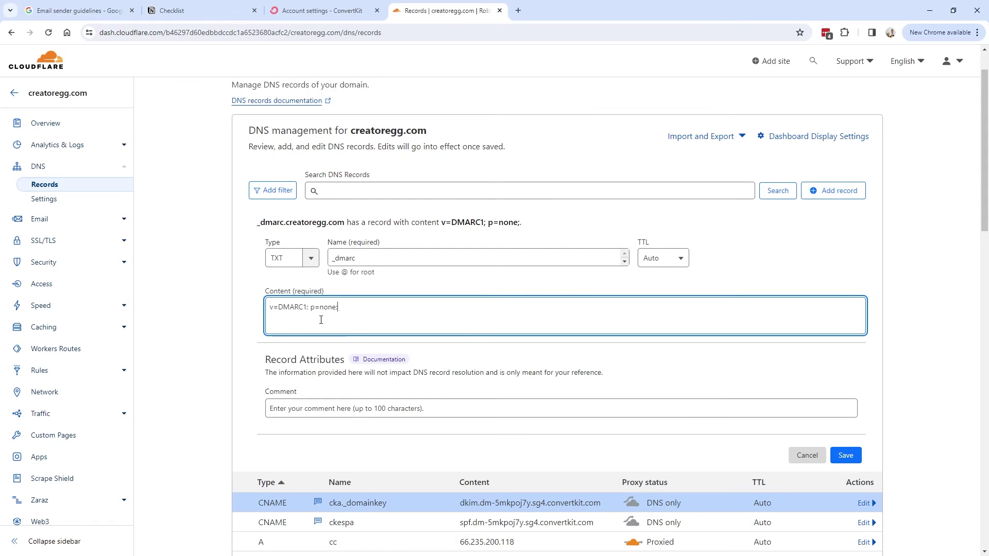
# - Give the _dmarc record the comment "ConvertKit Verify your sending domain" plus the sender's e-mail address, and save the record
pyautogui.scroll(-2, 392, 410)
pyautogui.moveTo(318, 400)
pyautogui.tripleClick(316, 370)
pyautogui.hotkey('ctrl', 'c')
pyautogui.click(338, 305)
pyautogui.hotkey('ctrl', 'v')
pyautogui.hotkey('ctrl', 'a')
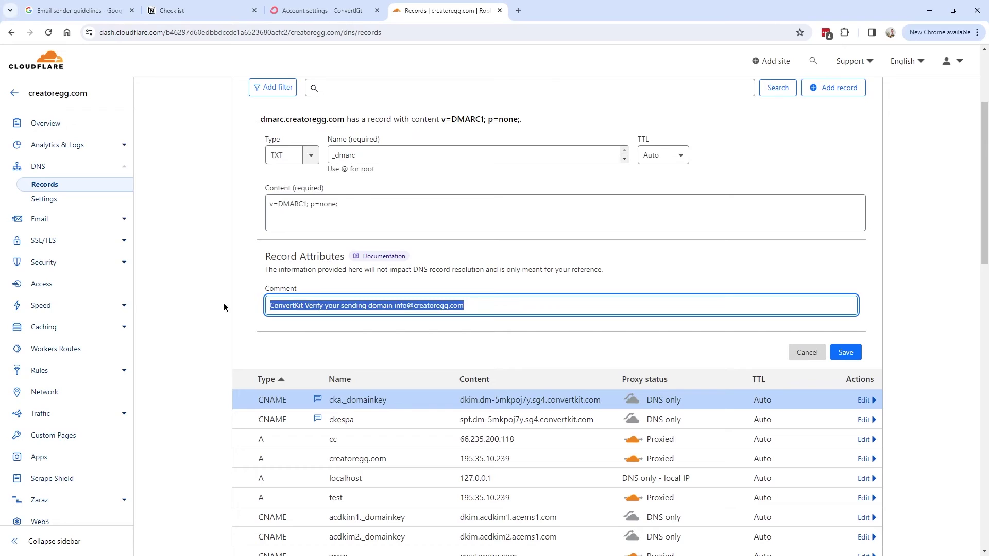
pyautogui.click(846, 352)
# - Return to ConvertKit, validate the DNS records for the sending domain, and finish the domain verification
pyautogui.hotkey('ctrl', 'pageup')
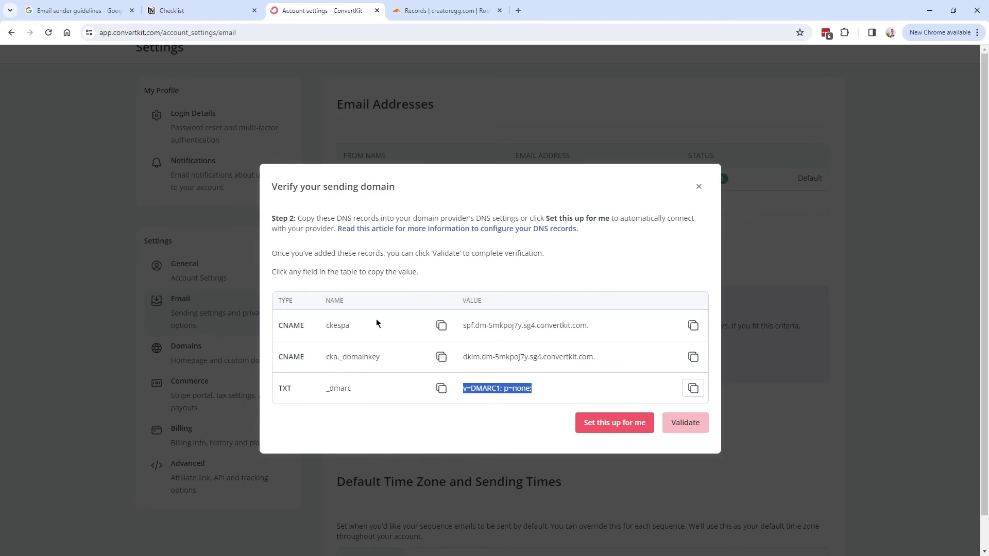
pyautogui.moveTo(273, 253); pyautogui.dragTo(549, 255)
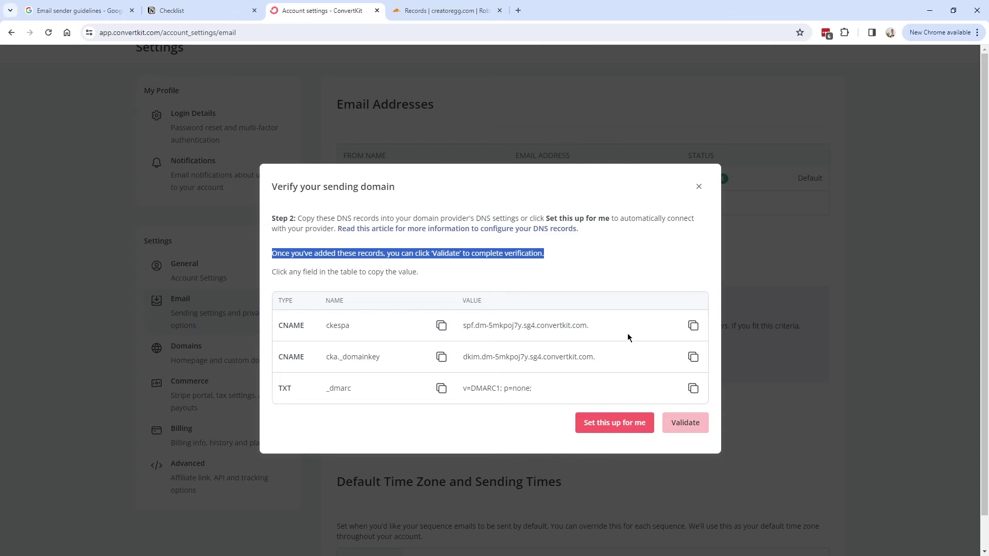
pyautogui.click(693, 426)
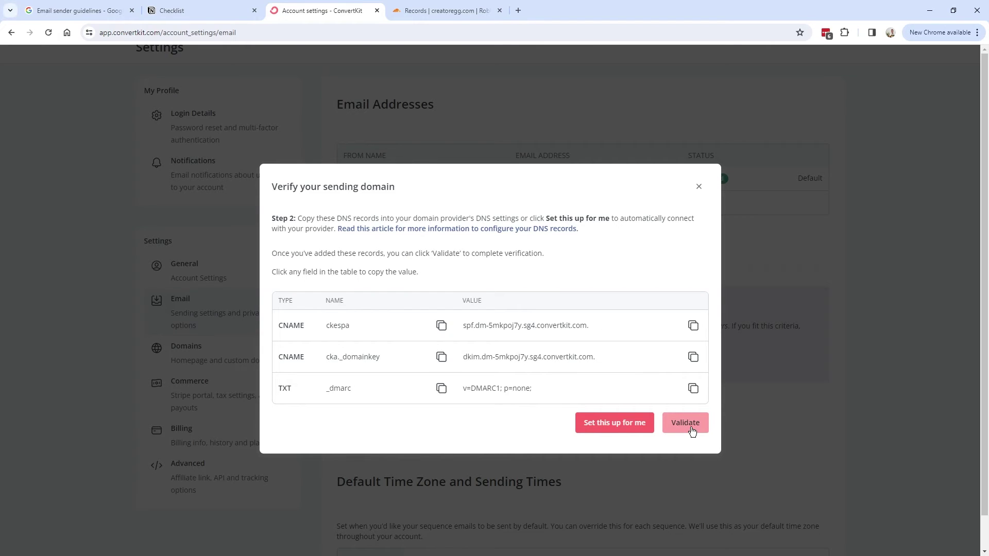
pyautogui.click(686, 422)
pyautogui.moveTo(272, 423); pyautogui.dragTo(403, 427)
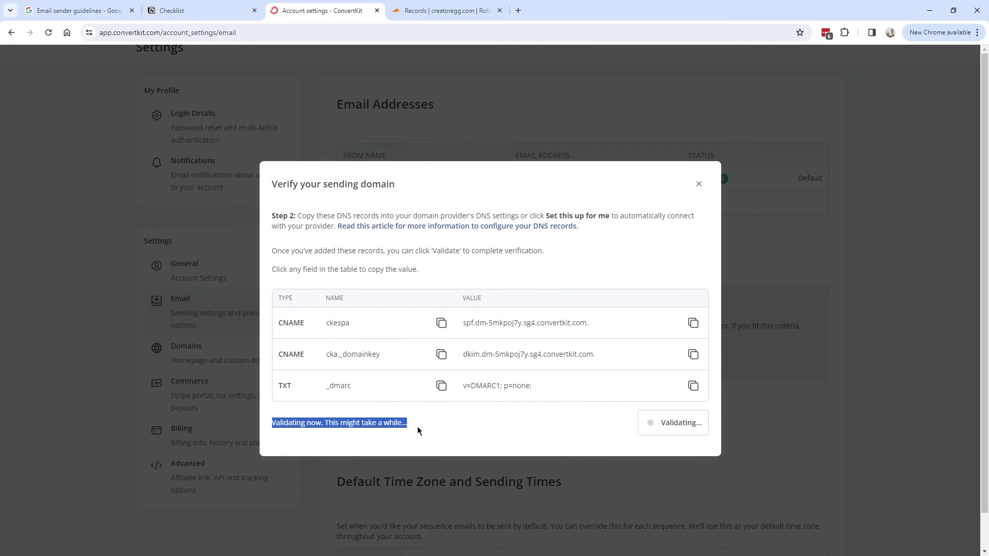
pyautogui.moveTo(306, 422); pyautogui.dragTo(404, 421)
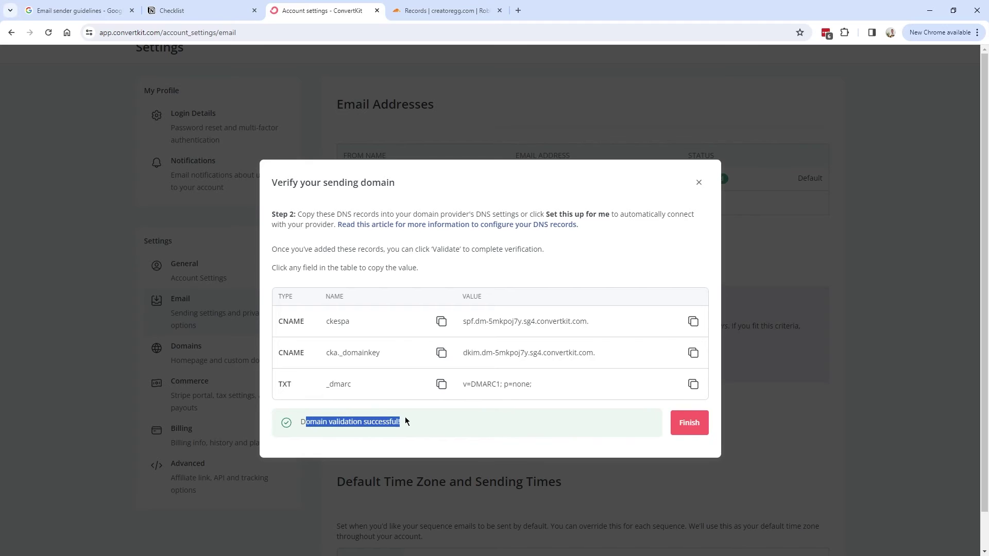
pyautogui.click(690, 422)
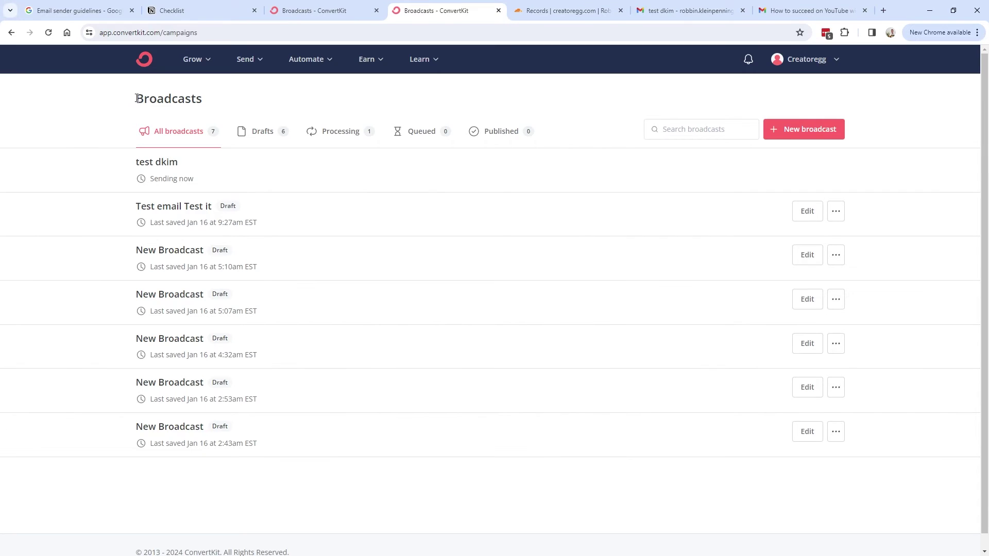
# - Open the report of the "test dkim" broadcast in ConvertKit and check its subject and recipients
pyautogui.moveTo(137, 98); pyautogui.dragTo(205, 140)
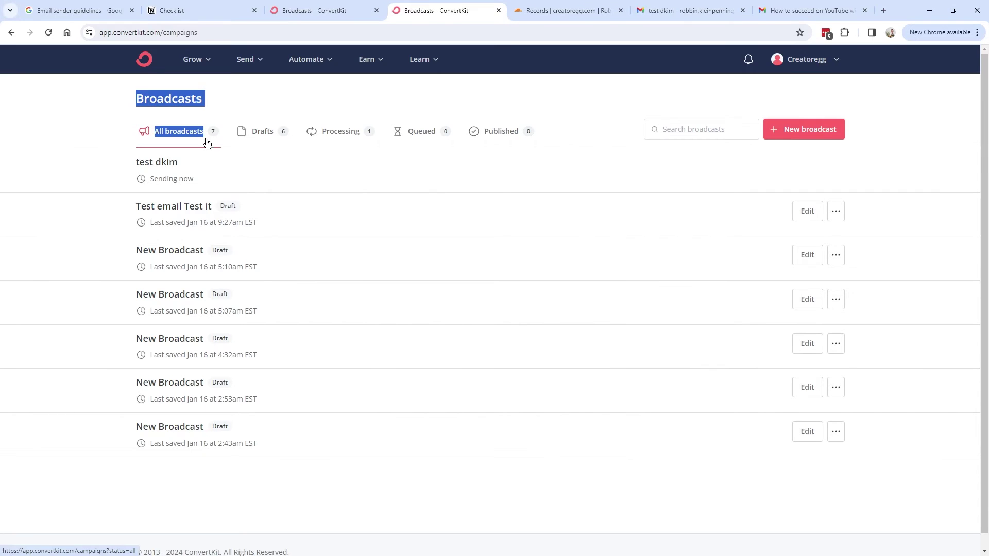
pyautogui.click(232, 157)
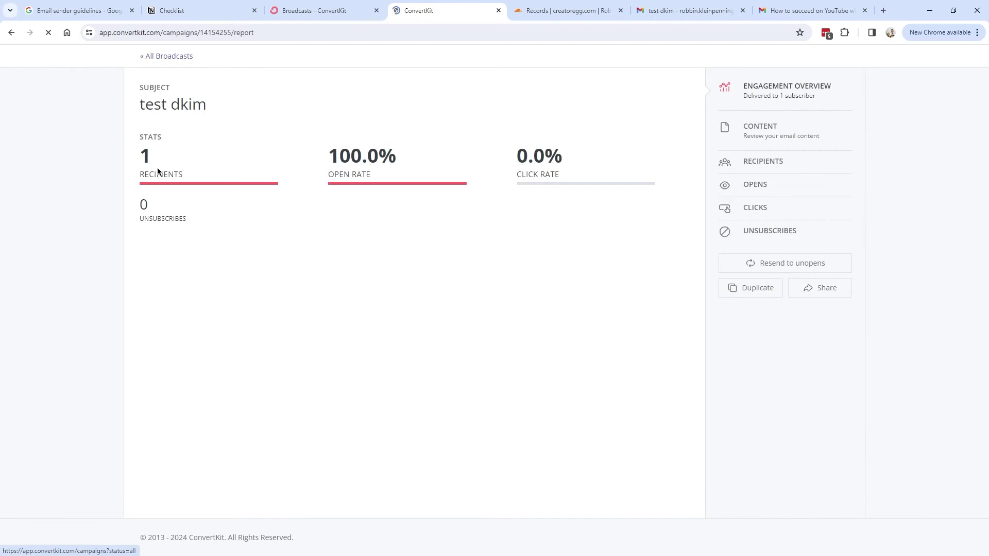
pyautogui.moveTo(140, 133); pyautogui.dragTo(228, 138)
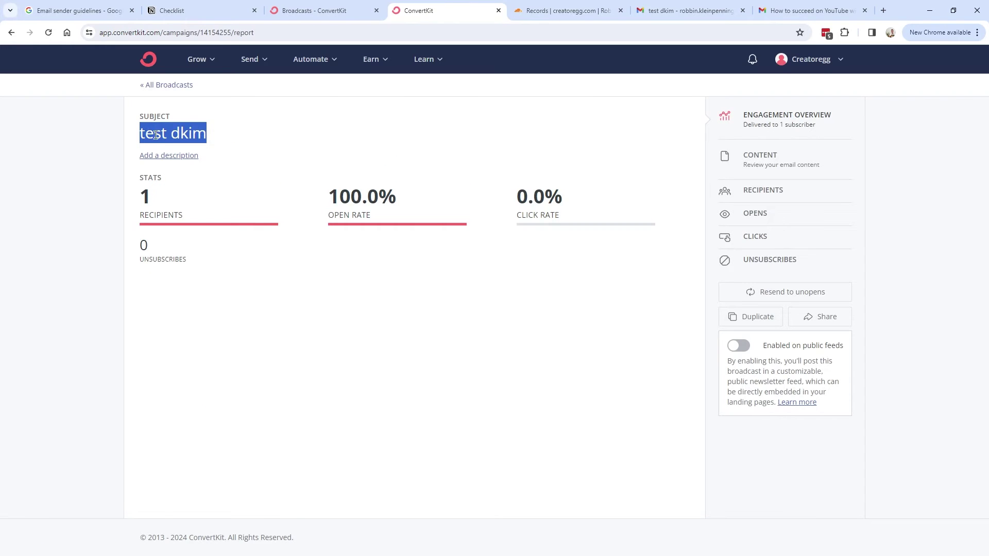
pyautogui.click(272, 130)
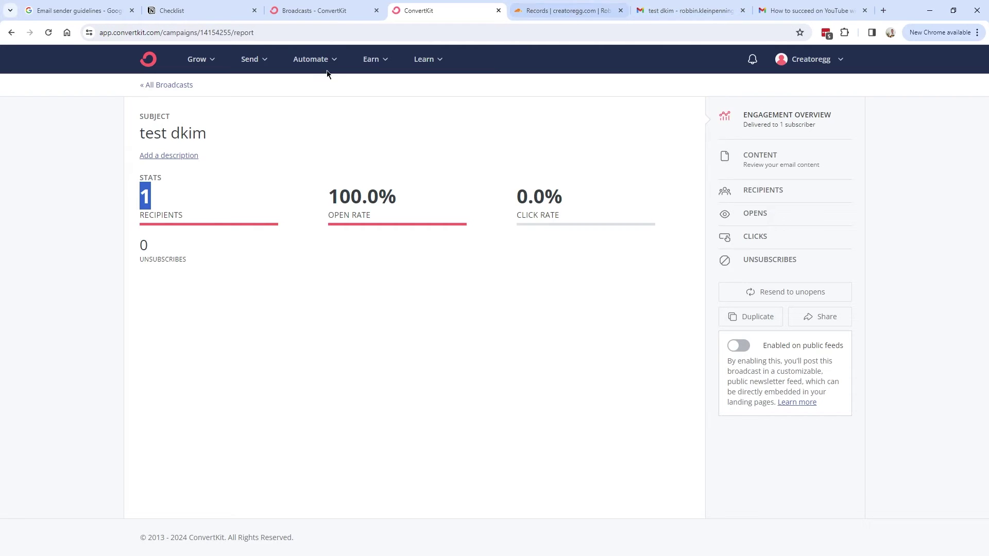
# - In Gmail, compare the sender line of the "test dkim" message with the "via" label in the "How to succeed on YouTube" newsletter
pyautogui.click(690, 12)
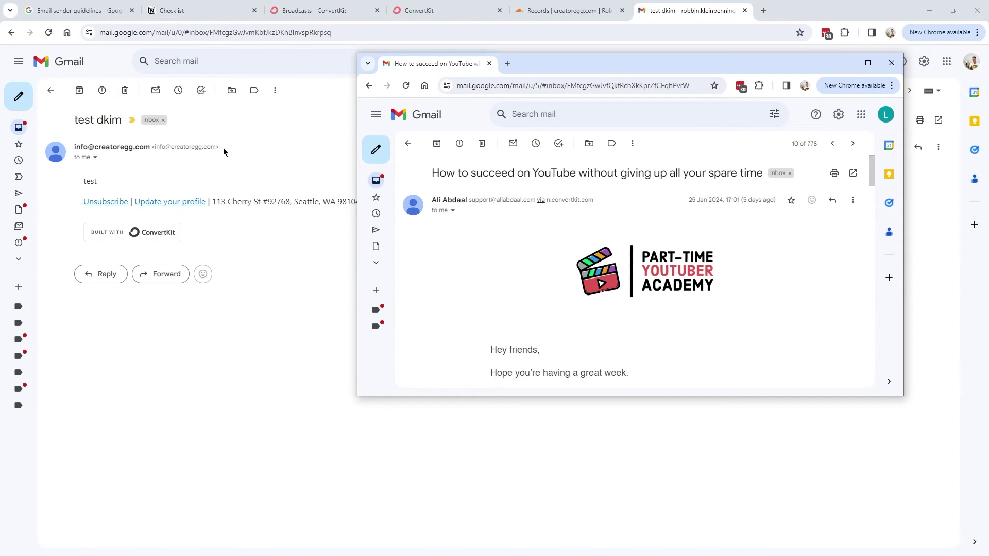
pyautogui.moveTo(601, 69)
pyautogui.mouseDown()
pyautogui.moveTo(610, 92)
pyautogui.moveTo(622, 88)
pyautogui.moveTo(601, 80)
pyautogui.mouseUp()
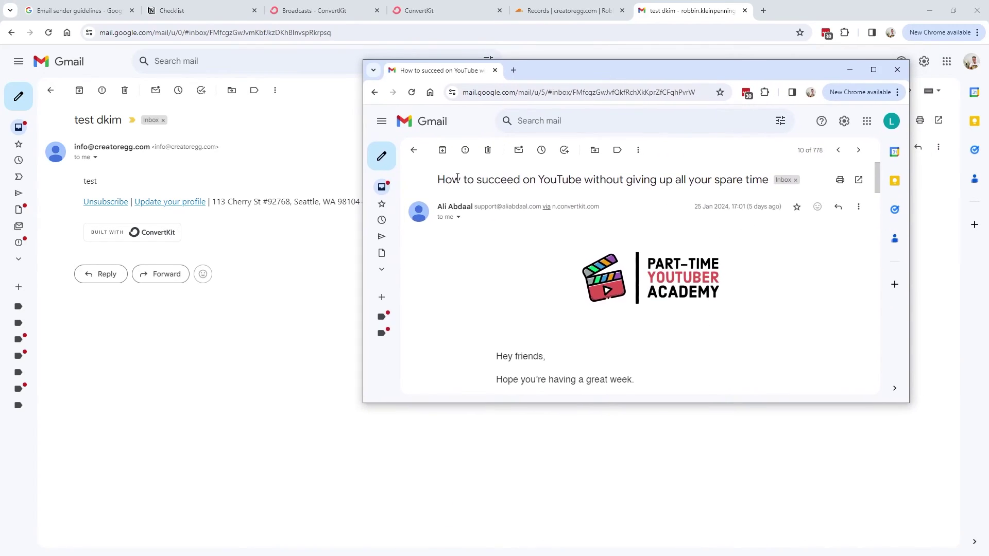
pyautogui.moveTo(438, 179); pyautogui.dragTo(769, 180)
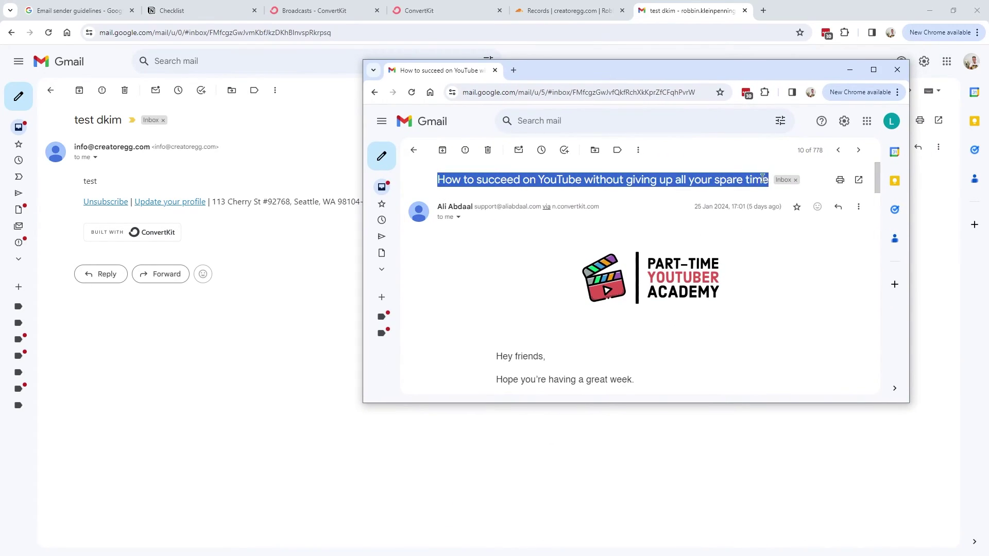
pyautogui.click(595, 189)
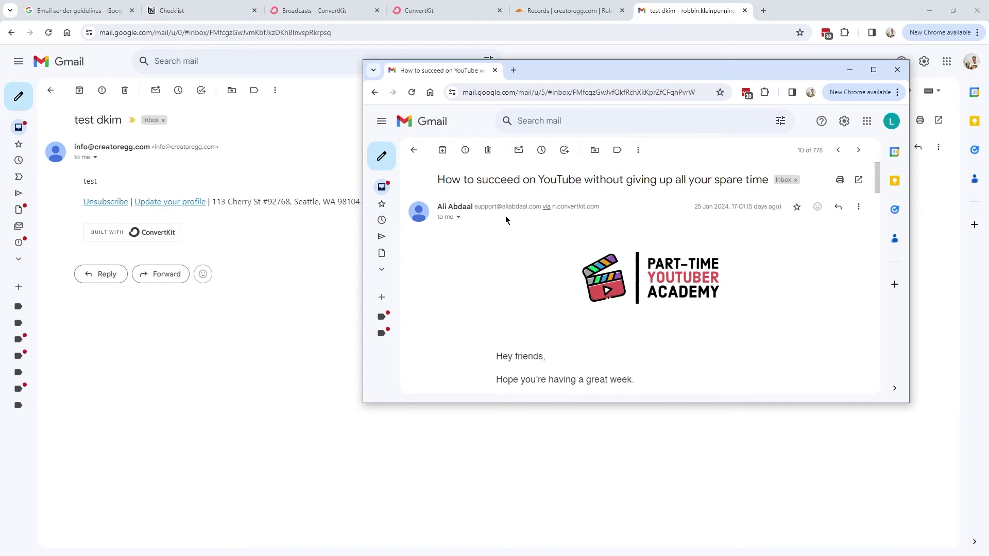
pyautogui.moveTo(600, 207); pyautogui.dragTo(542, 206)
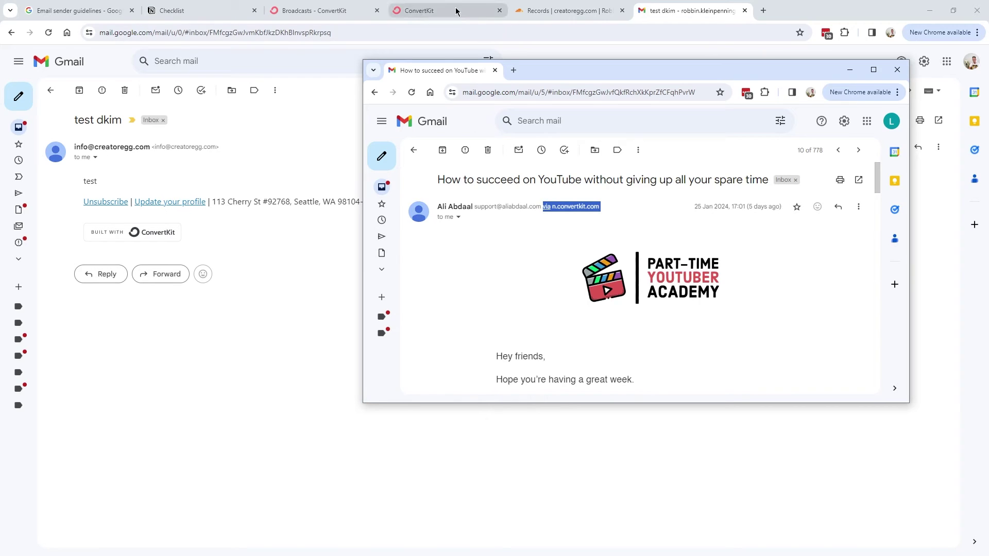
pyautogui.click(543, 210)
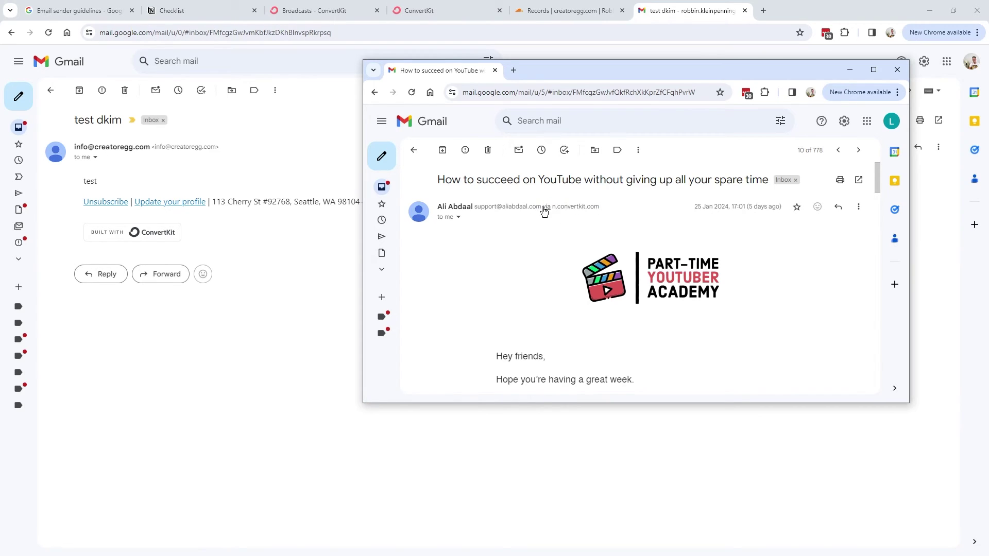
pyautogui.moveTo(600, 207); pyautogui.dragTo(540, 206)
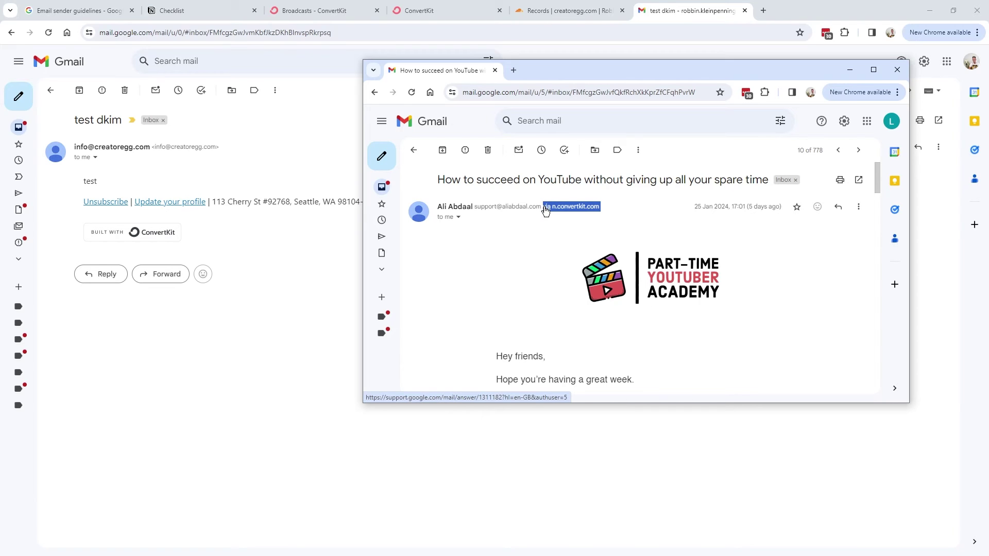
# - Check the cka._domainkey CNAME record in Cloudflare against the "via" label of the YouTube newsletter in Gmail
pyautogui.click(544, 14)
pyautogui.moveTo(603, 211); pyautogui.dragTo(257, 211)
pyautogui.hotkey('alt', 'Tab')
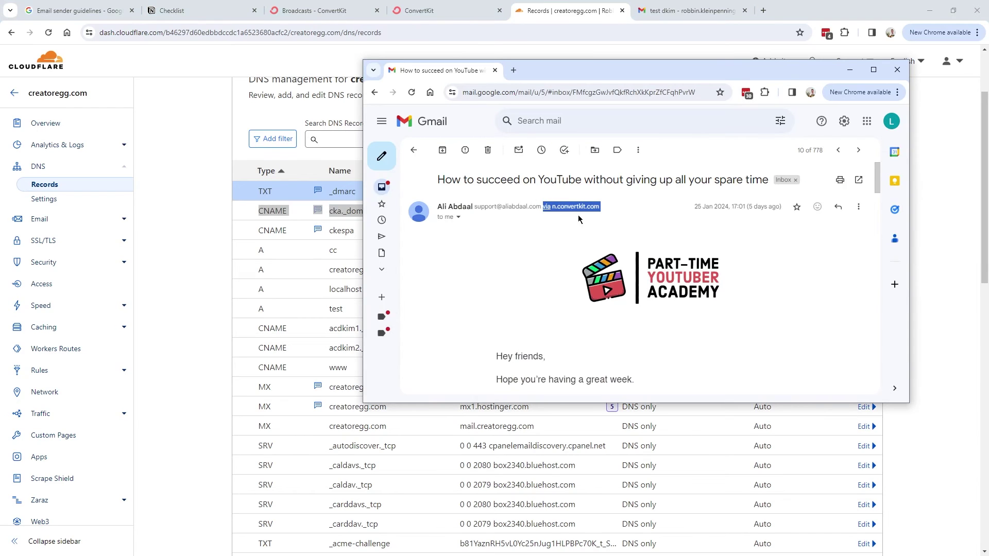
# - Show the details of the "test dkim" message in Gmail and examine its mailed-by and signed-by domains
pyautogui.click(690, 10)
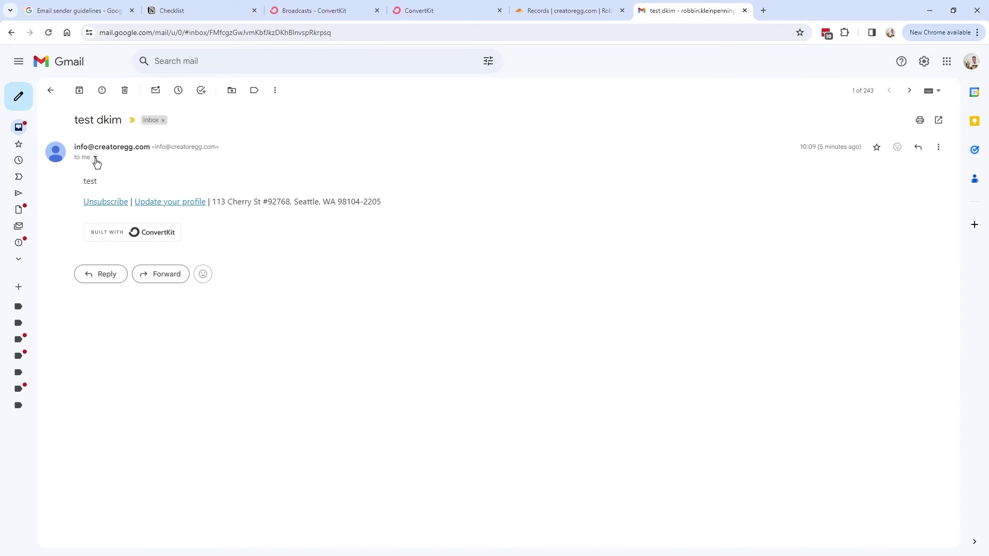
pyautogui.click(96, 157)
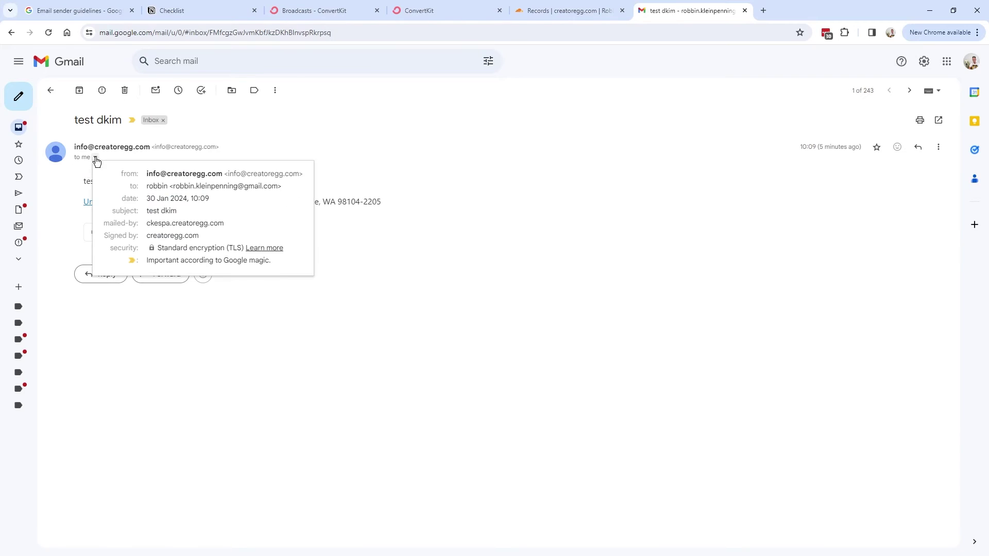
pyautogui.moveTo(104, 222); pyautogui.dragTo(208, 226)
pyautogui.moveTo(104, 236); pyautogui.dragTo(203, 239)
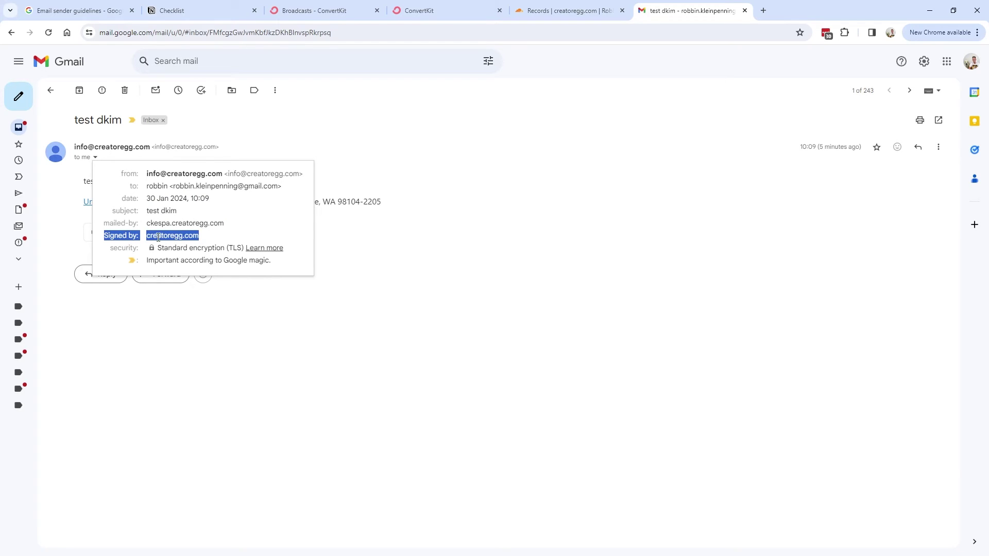
# - Revisit the cka._domainkey record in Cloudflare and compare it with the signed-by domain of the "test dkim" message in Gmail
pyautogui.hotkey('ctrl', 'shift', 'Tab')
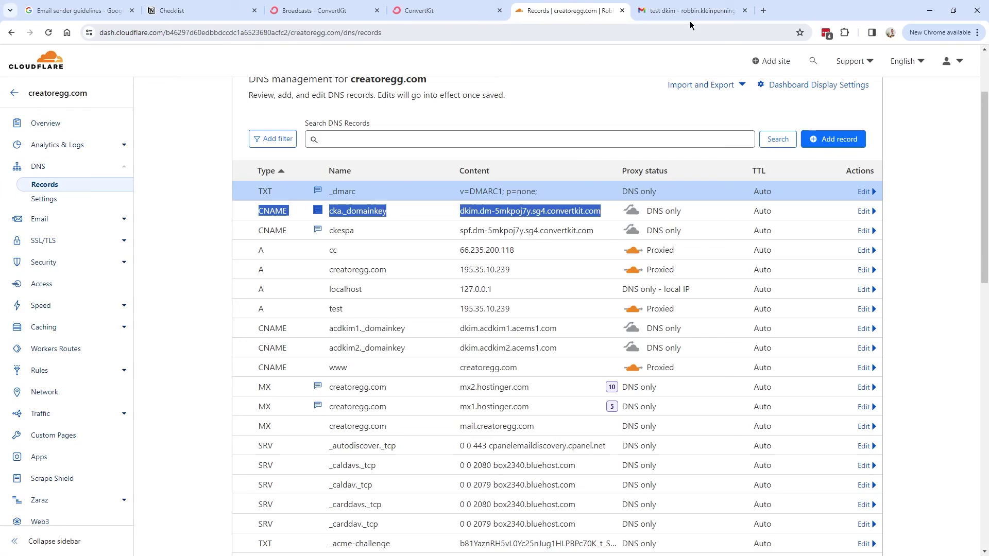
pyautogui.hotkey('ctrl', 'Tab')
pyautogui.click(95, 157)
pyautogui.moveTo(105, 237); pyautogui.dragTo(201, 239)
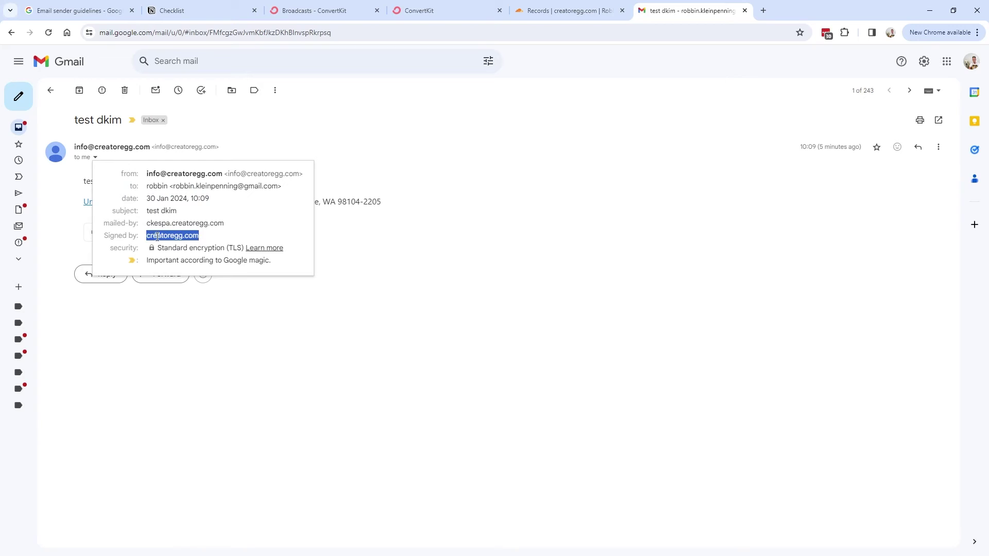
# - Show the details of the "How to succeed on YouTube" newsletter and examine its signed-by domain
pyautogui.hotkey('alt', 'Tab')
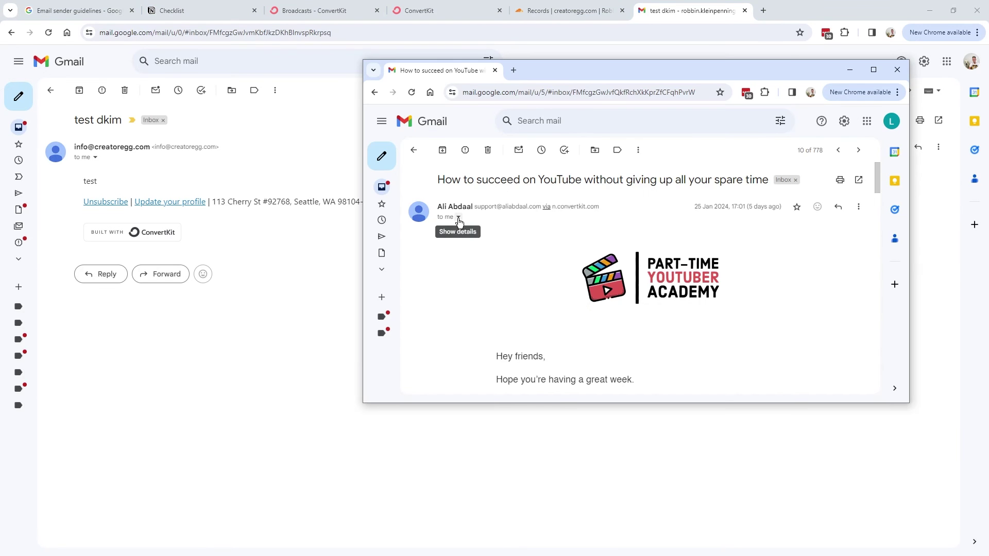
pyautogui.click(459, 217)
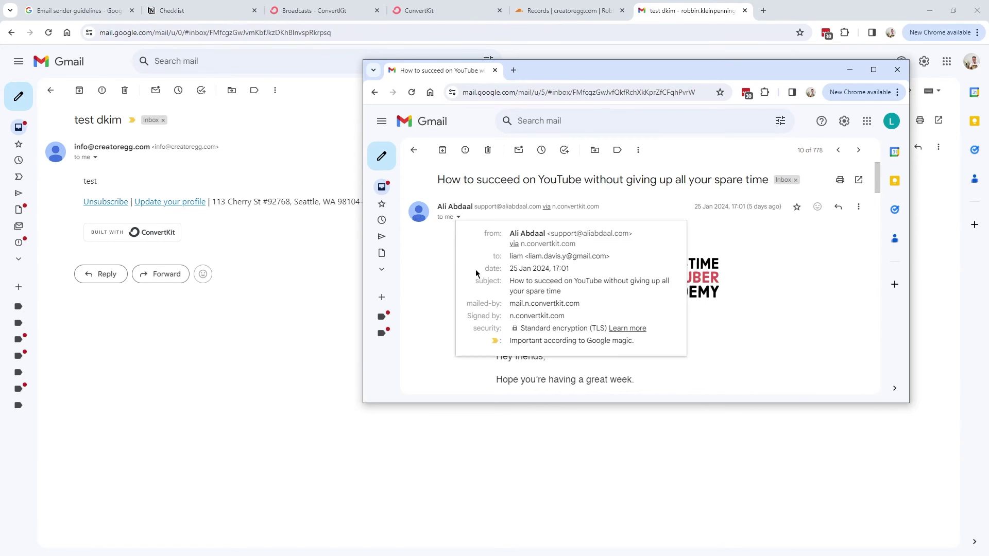
pyautogui.moveTo(469, 316); pyautogui.dragTo(572, 322)
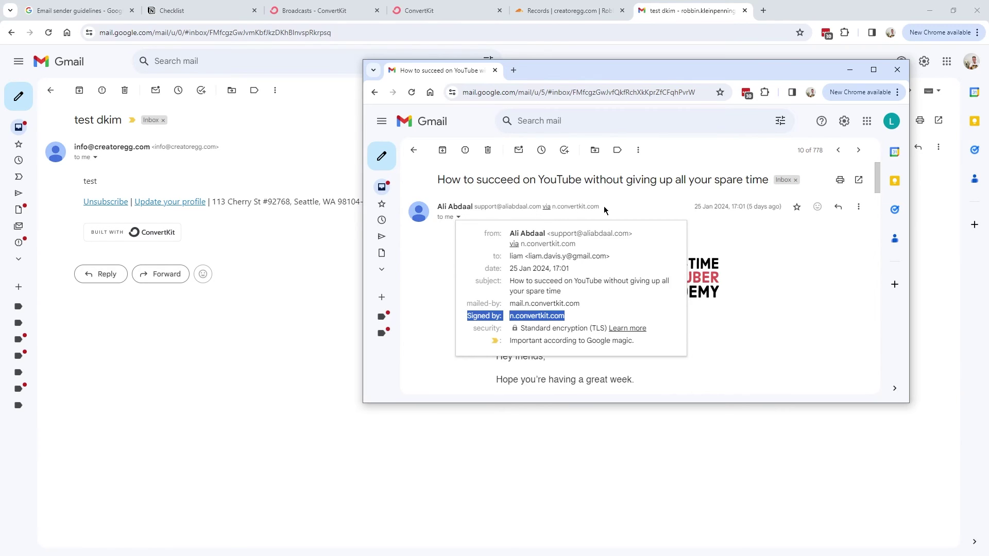
# - Reopen the "test dkim" message's details and review the signed-by domain, then the domain in the mailed-by entry
pyautogui.click(95, 158)
pyautogui.moveTo(105, 235); pyautogui.dragTo(200, 238)
pyautogui.moveTo(103, 223); pyautogui.dragTo(140, 221)
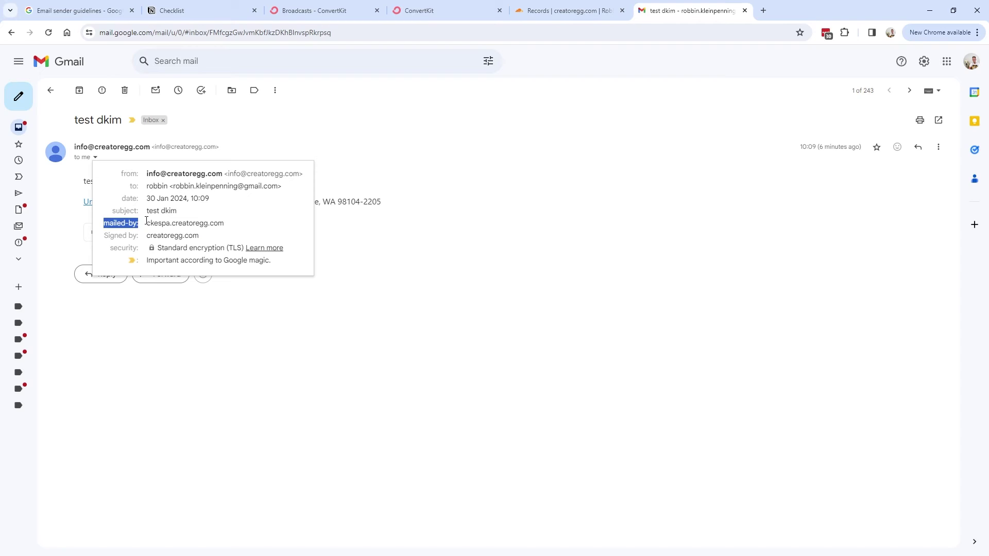
pyautogui.moveTo(228, 226); pyautogui.dragTo(173, 220)
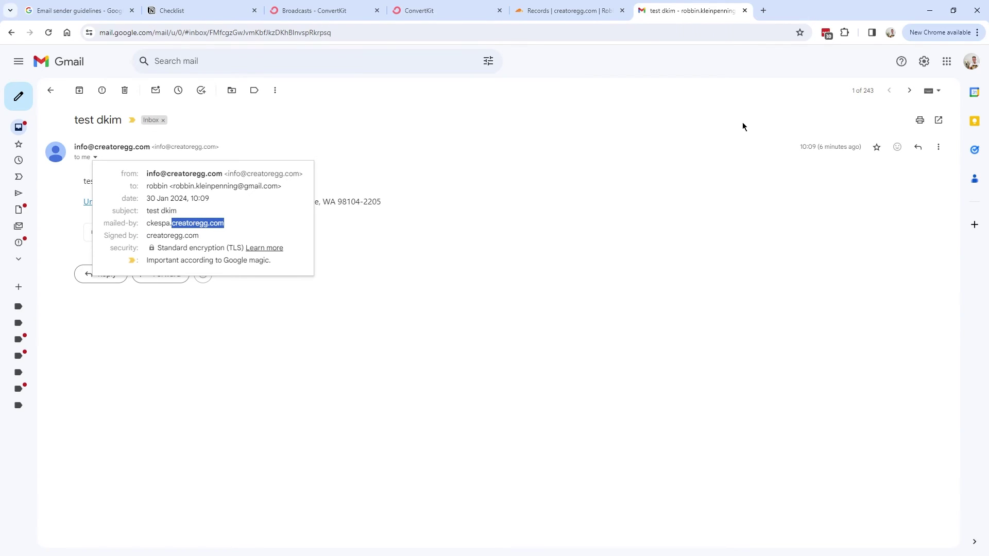
# - Examine the mailed-by domain in the YouTube newsletter's details, then switch back to Cloudflare's DNS records for creatoregg.com
pyautogui.hotkey('alt', 'Tab')
pyautogui.click(458, 216)
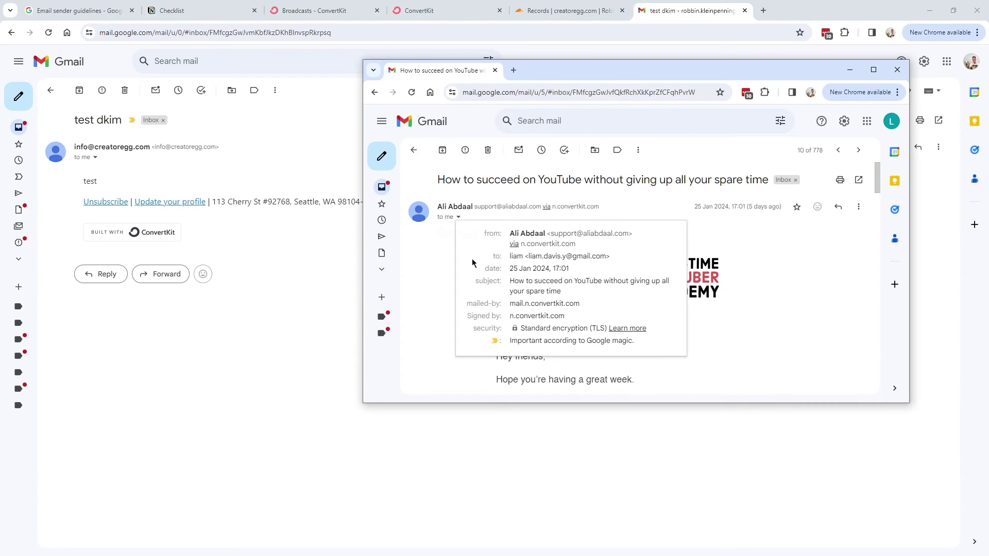
pyautogui.moveTo(469, 304)
pyautogui.mouseDown()
pyautogui.moveTo(583, 307)
pyautogui.moveTo(477, 305)
pyautogui.mouseUp()
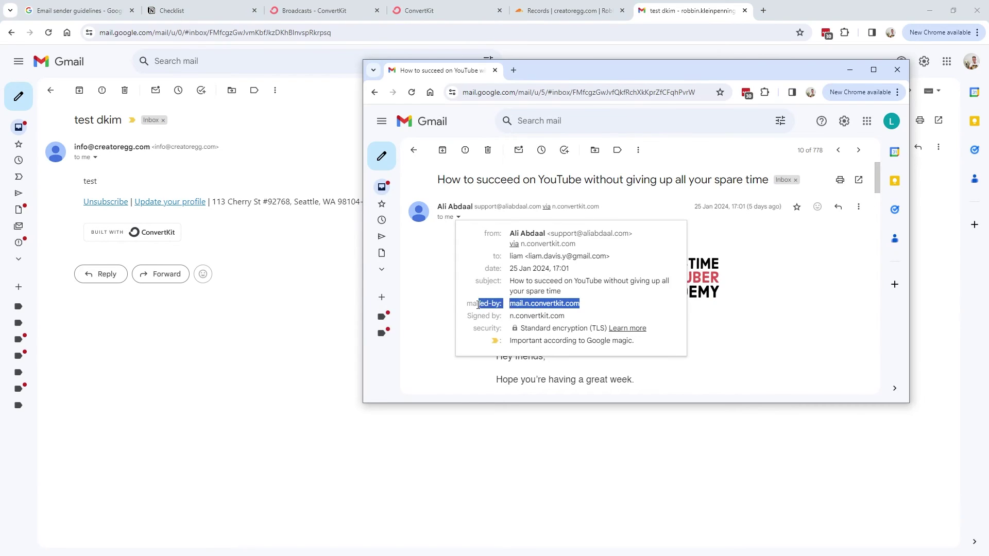
pyautogui.click(565, 11)
pyautogui.click(566, 11)
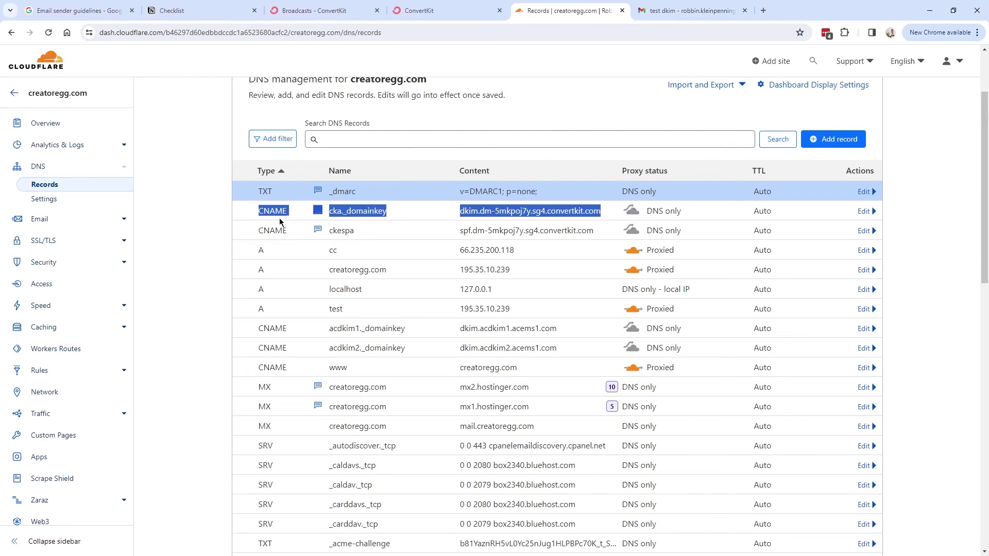
# - Examine the ckespa CNAME record in Cloudflare and compare it with the mailed-by domain of the message in Gmail
pyautogui.moveTo(596, 231); pyautogui.dragTo(346, 227)
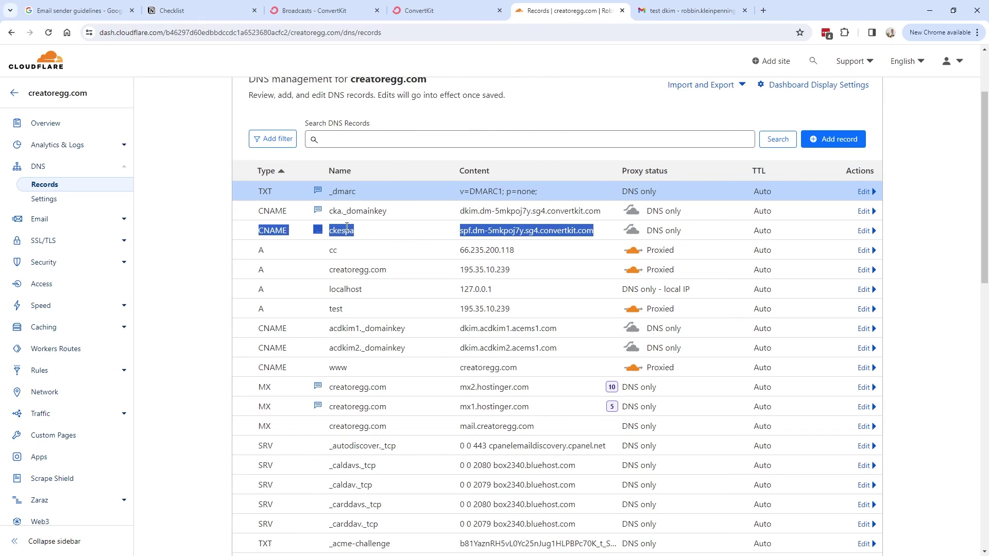
pyautogui.click(664, 12)
pyautogui.moveTo(107, 222); pyautogui.dragTo(223, 223)
pyautogui.click(170, 223)
pyautogui.tripleClick(148, 221)
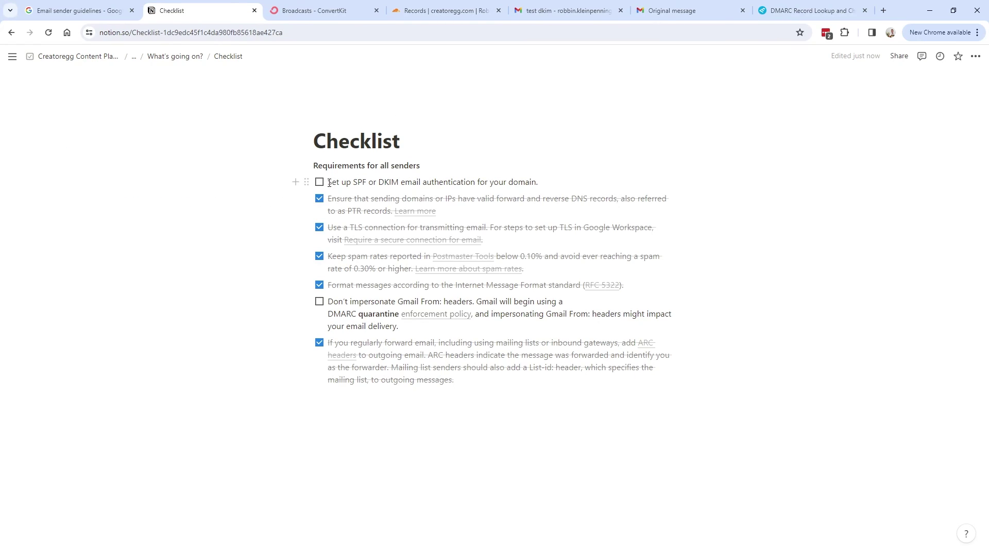
# - Check off "Set up SPF or DKIM email authentication for your domain." in the Notion checklist
pyautogui.moveTo(539, 182); pyautogui.dragTo(353, 183)
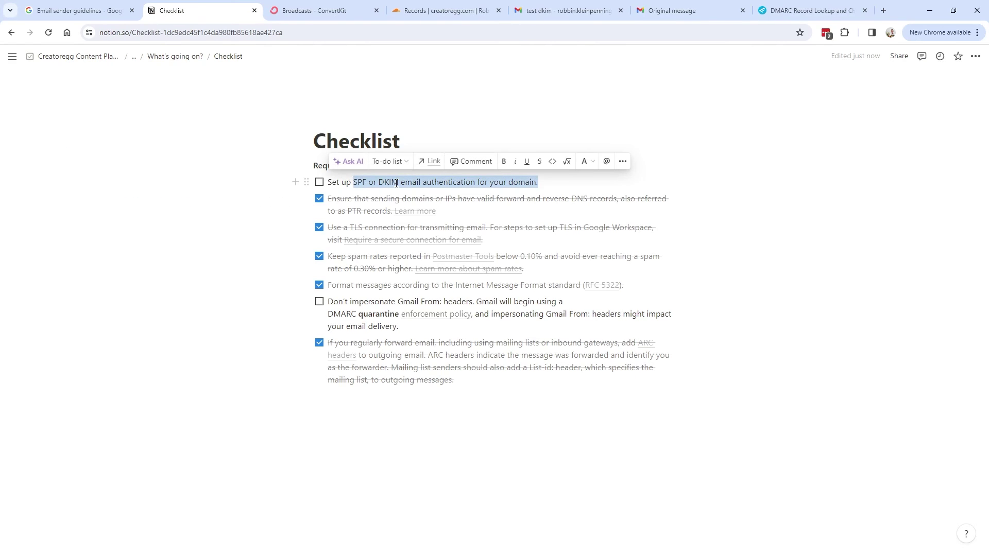
pyautogui.click(319, 182)
# - Examine the _dmarc TXT record in Cloudflare, then load EasyDMARC's DMARC Record Checker for creatoregg.com
pyautogui.click(432, 14)
pyautogui.moveTo(330, 297); pyautogui.dragTo(554, 301)
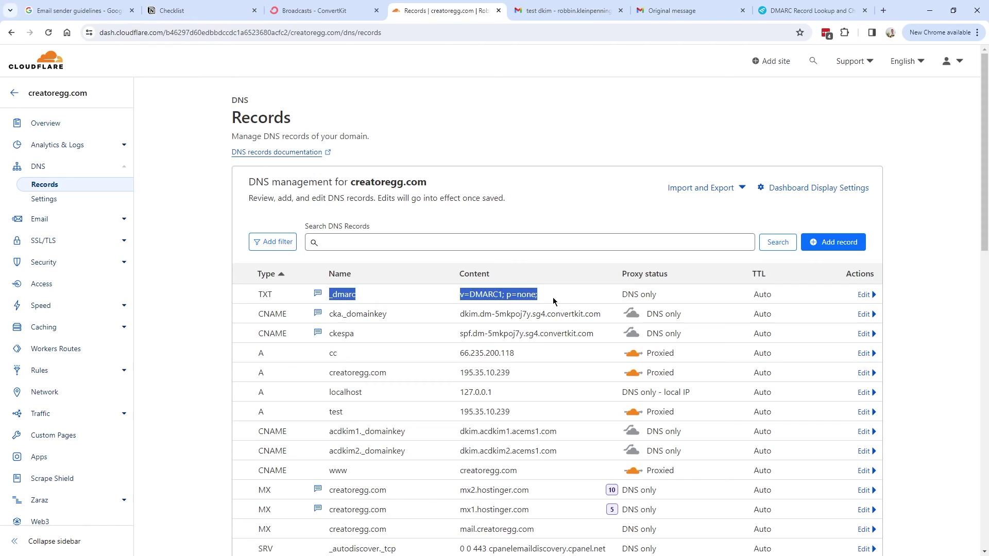
pyautogui.click(799, 10)
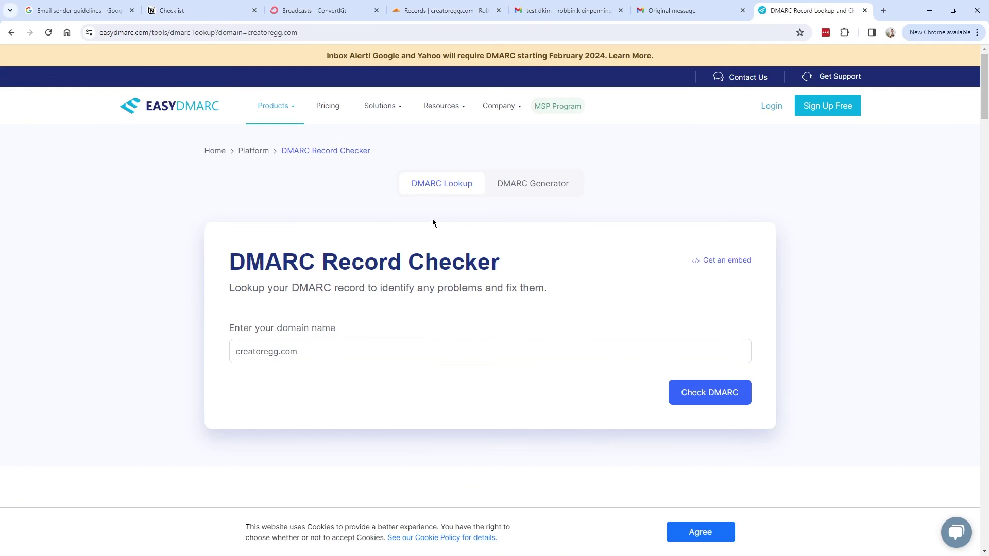
pyautogui.moveTo(230, 263); pyautogui.dragTo(510, 265)
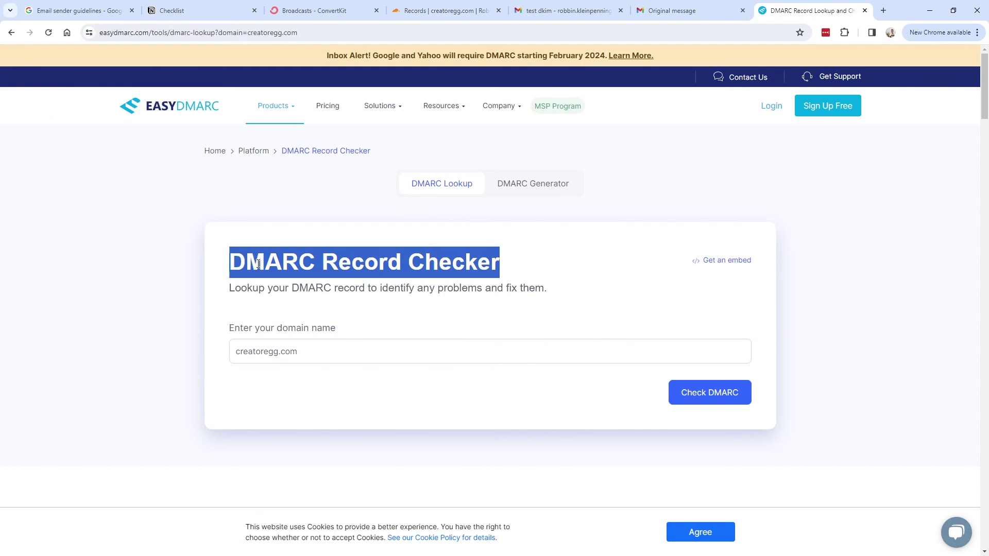
pyautogui.click(231, 32)
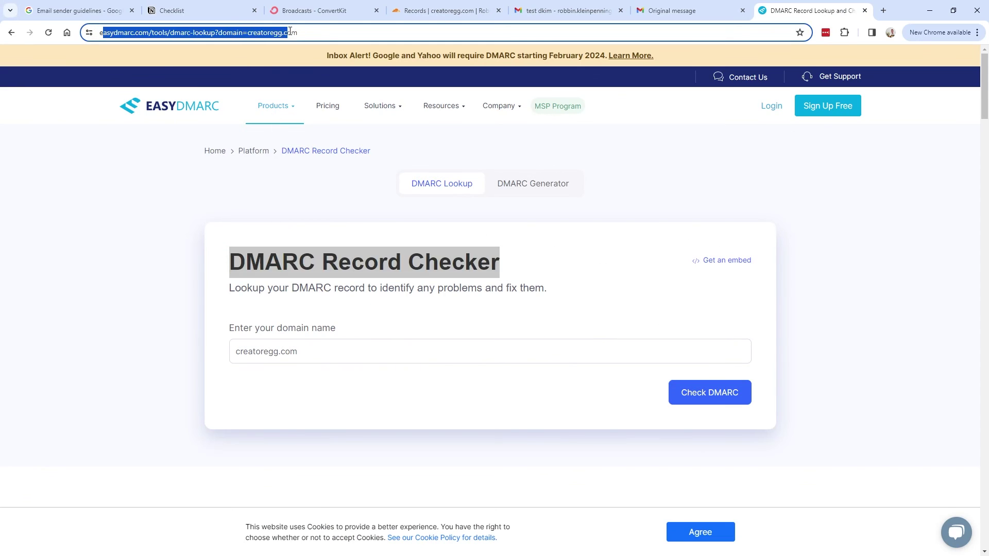
pyautogui.click(321, 32)
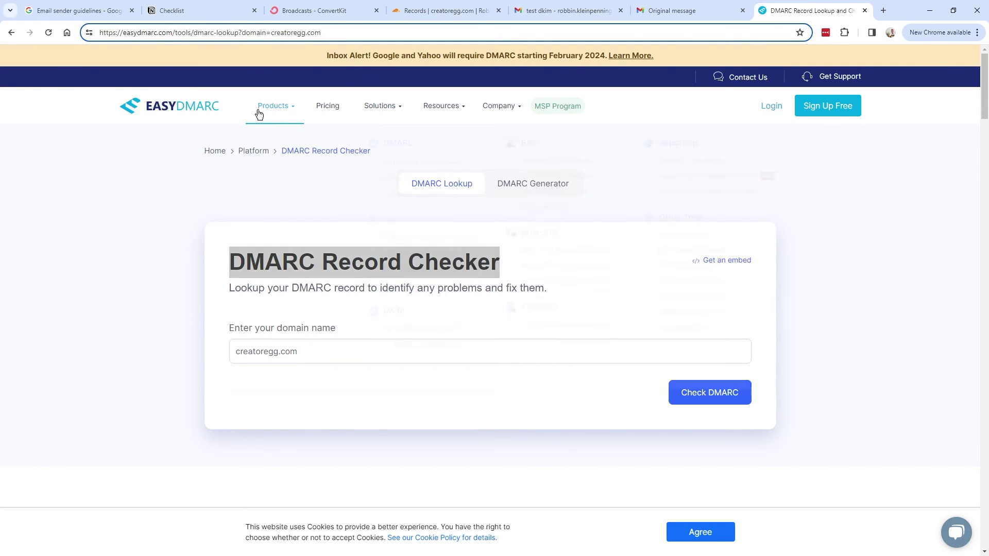
pyautogui.press('Return')
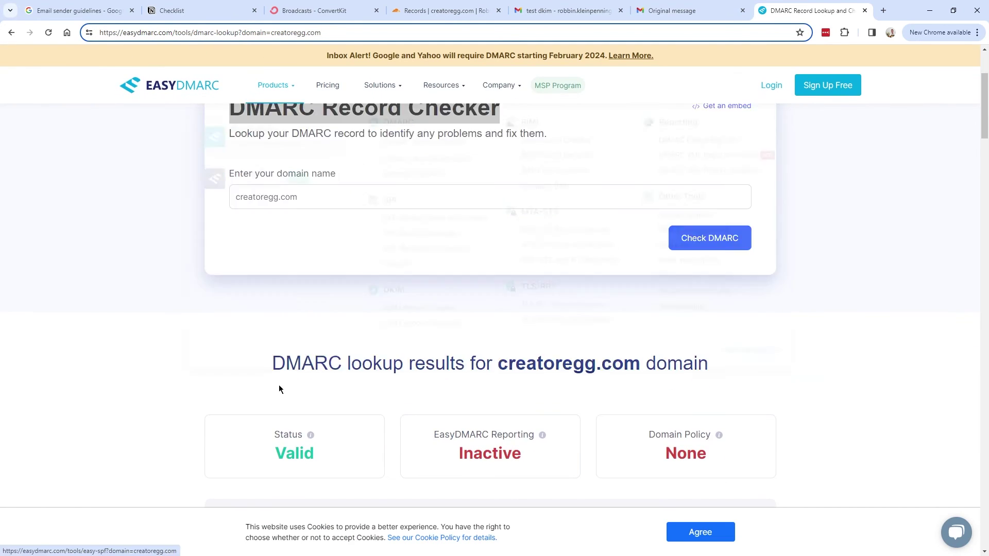
# - Review the status and DMARC record value in the lookup results for creatoregg.com
pyautogui.moveTo(310, 351); pyautogui.dragTo(319, 320)
pyautogui.scroll(-3, 295, 232)
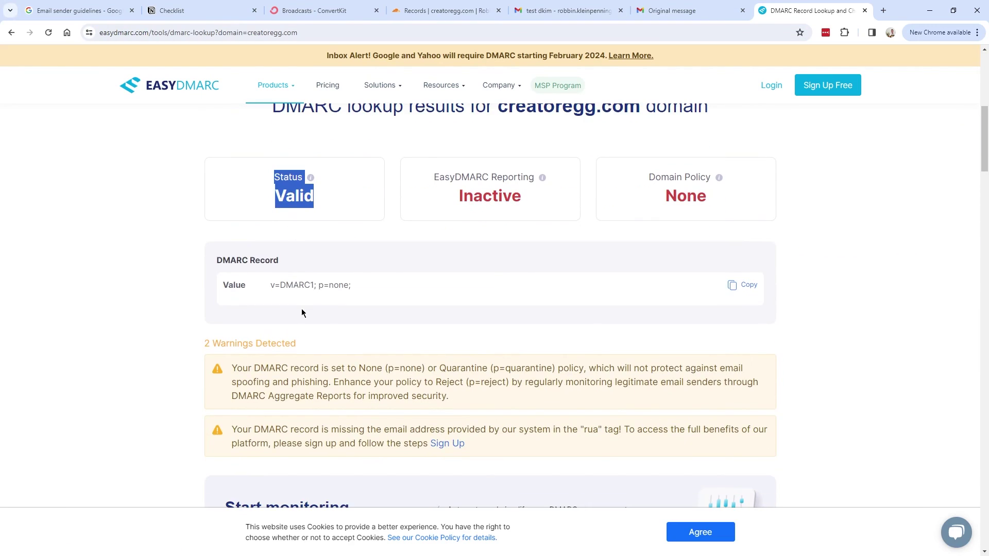
pyautogui.scroll(1, 283, 323)
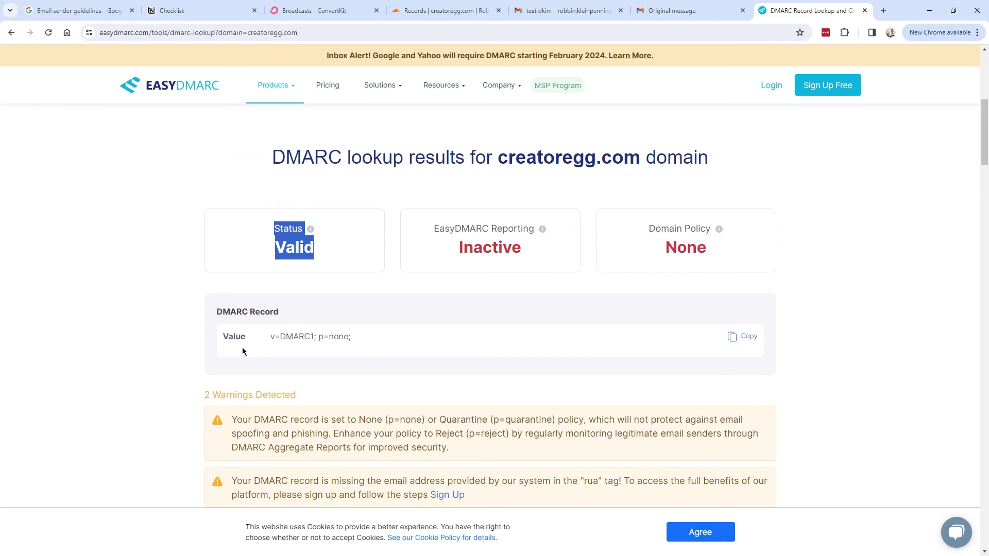
# - Switch to Cloudflare and look through creatoregg.com's full list of DNS records for DMARC entries
pyautogui.click(416, 11)
pyautogui.scroll(-8, 369, 283)
pyautogui.scroll(-2, 358, 393)
pyautogui.scroll(3, 358, 394)
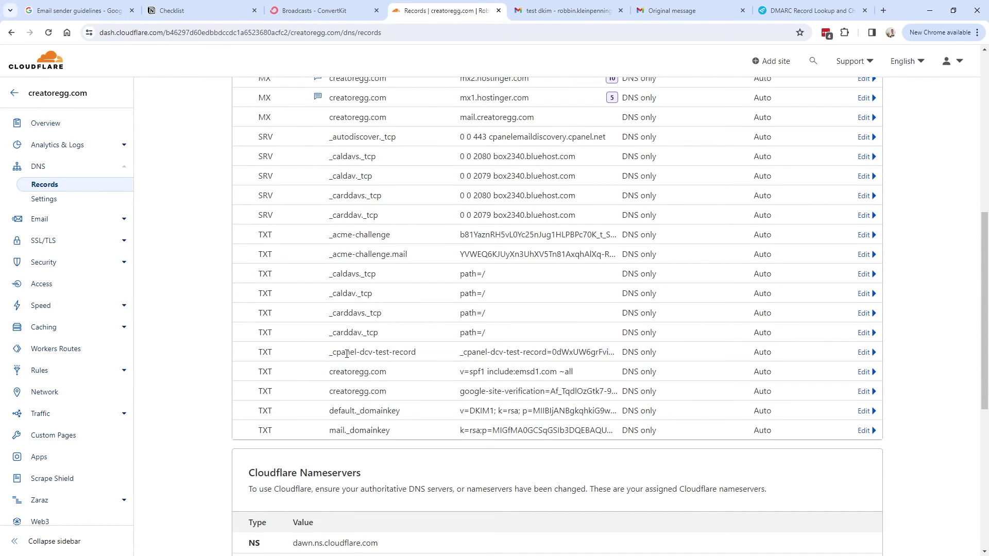
pyautogui.scroll(2, 347, 354)
pyautogui.scroll(-2, 391, 358)
pyautogui.scroll(1, 437, 363)
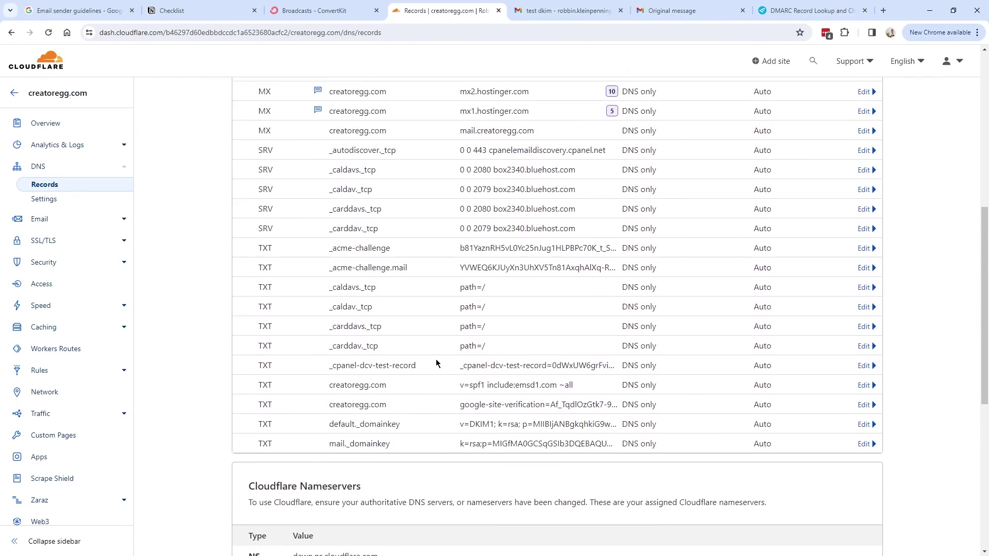
pyautogui.scroll(1, 433, 366)
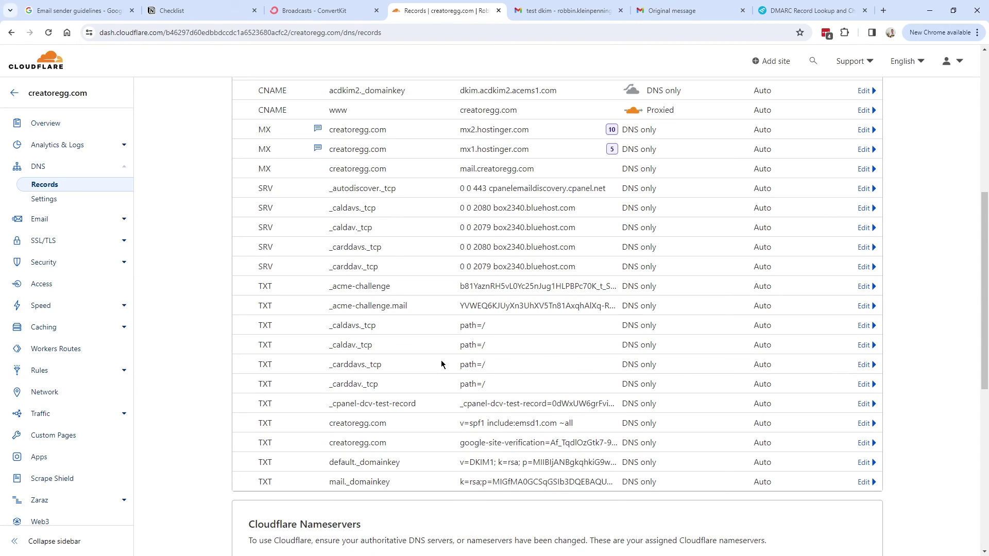
# - Revisit the _dmarc TXT record among the DNS records, then recheck the domain's DMARC status in EasyDMARC
pyautogui.scroll(6, 473, 336)
pyautogui.moveTo(329, 246); pyautogui.dragTo(544, 249)
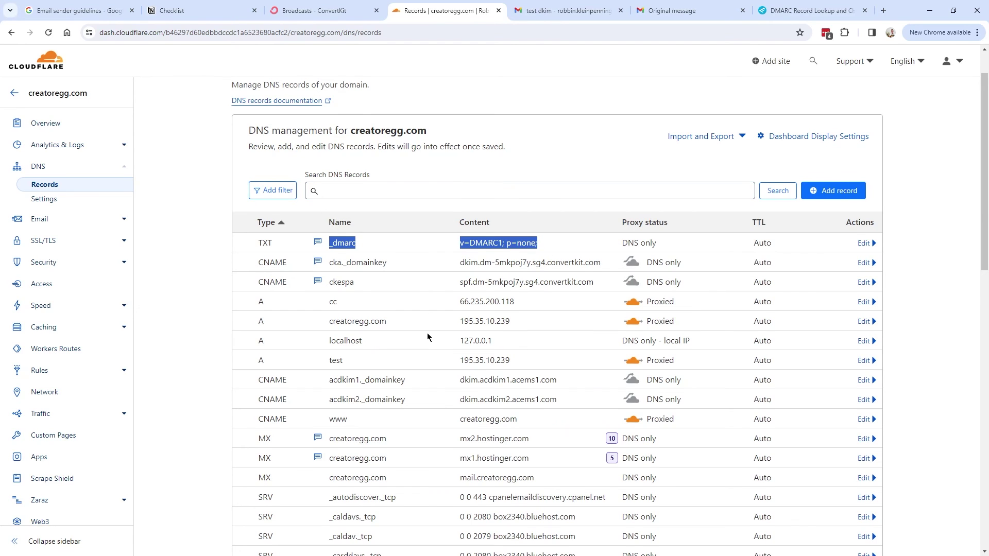
pyautogui.scroll(-7, 430, 338)
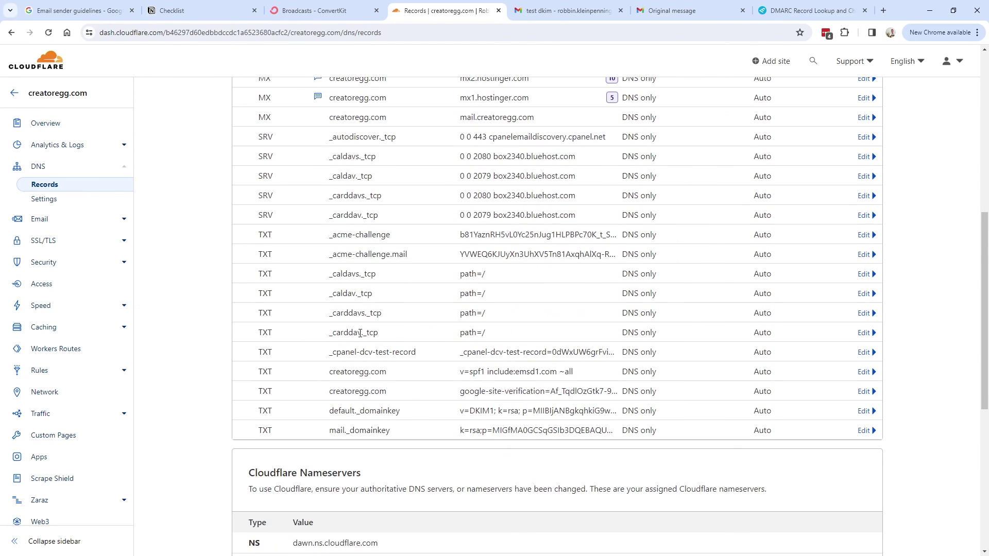
pyautogui.scroll(7, 281, 386)
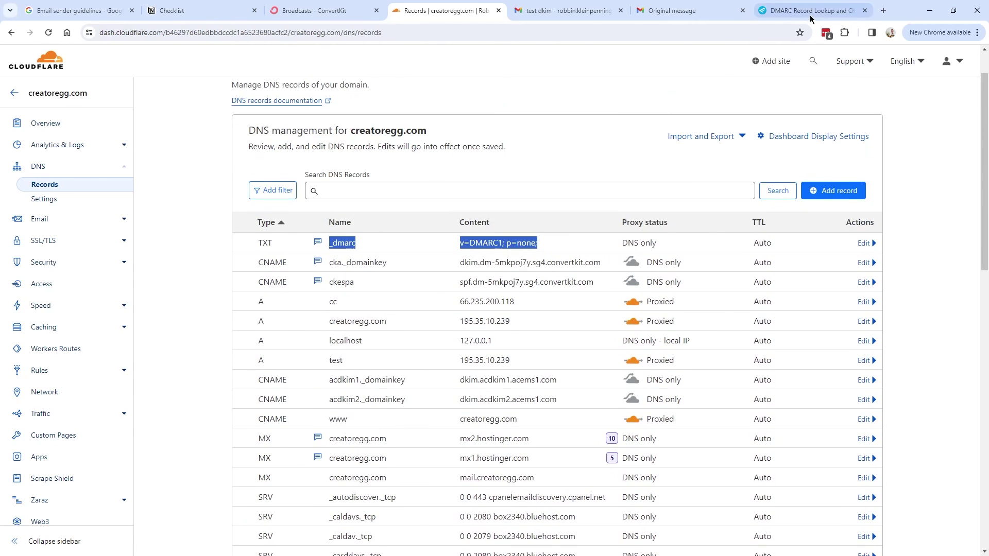
pyautogui.click(812, 11)
pyautogui.moveTo(280, 253); pyautogui.dragTo(317, 247)
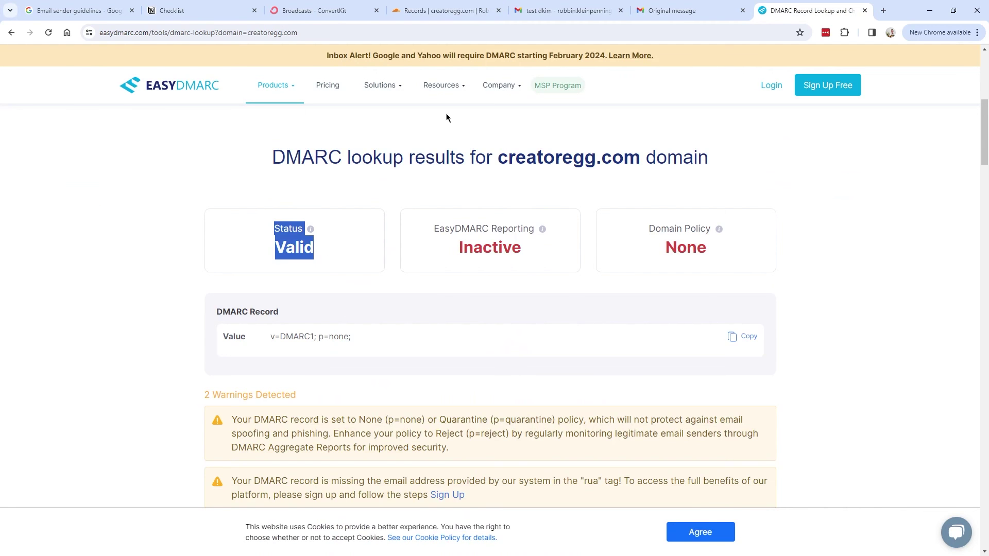
# - Check the sender address of the "test dkim" message in Gmail and show the original message
pyautogui.click(540, 11)
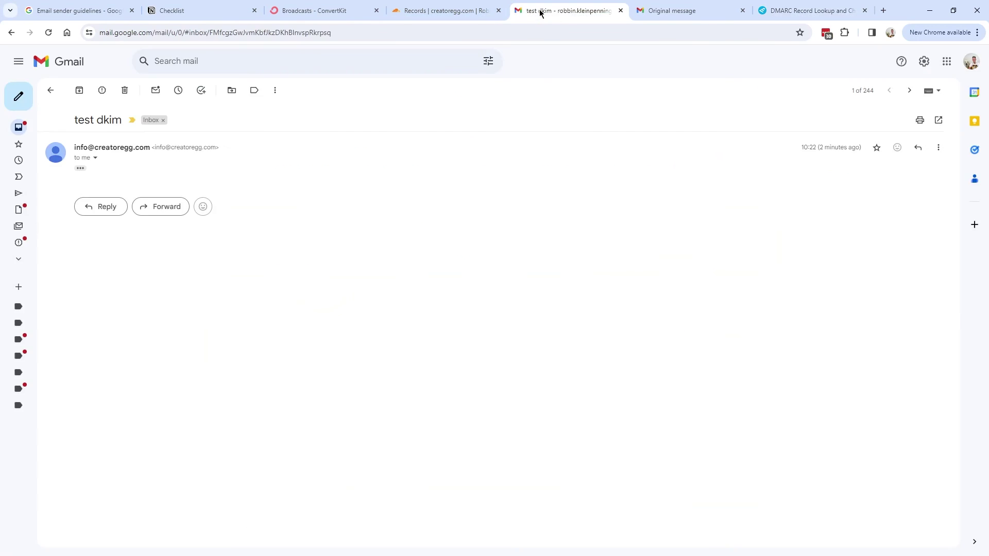
pyautogui.moveTo(74, 147); pyautogui.dragTo(219, 147)
pyautogui.click(210, 147)
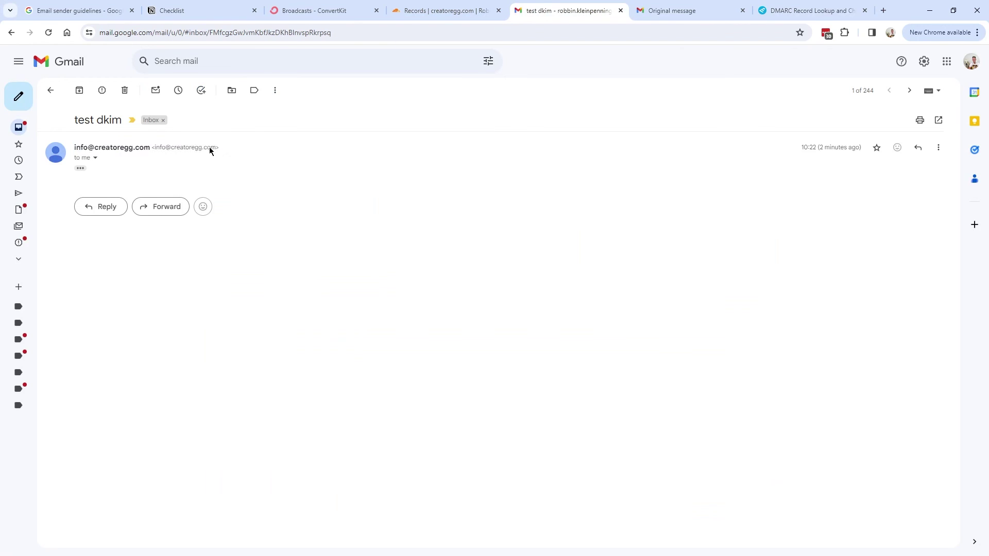
pyautogui.click(939, 149)
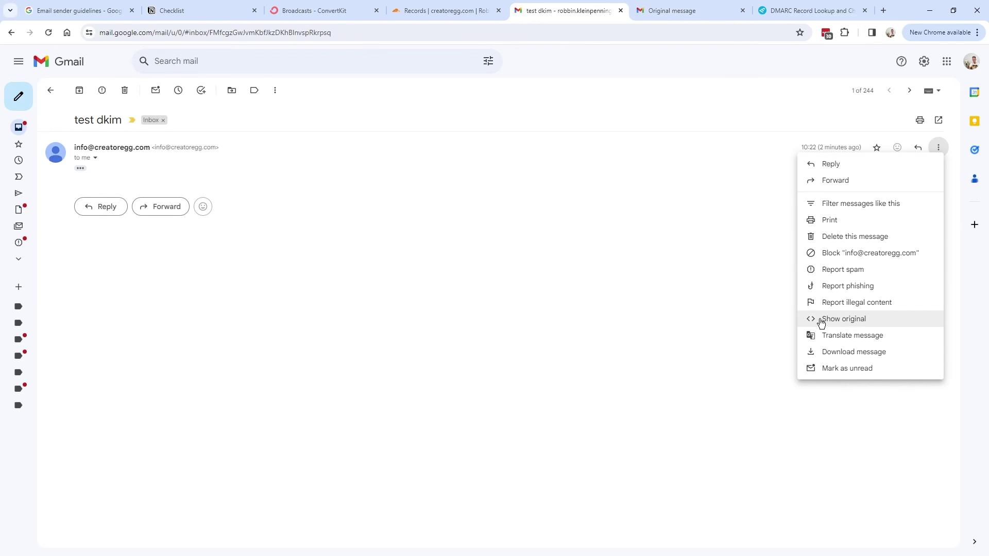
pyautogui.click(854, 323)
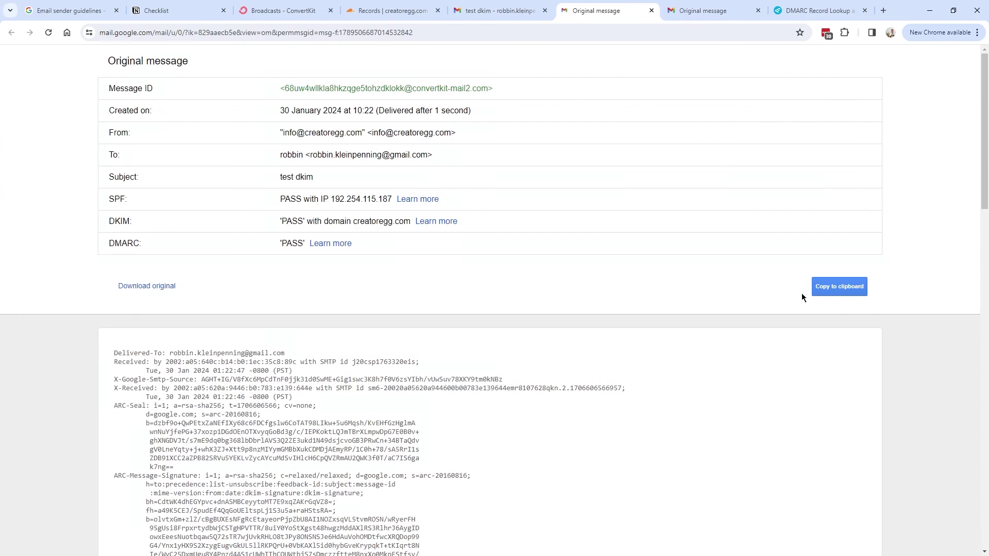
# - Examine the SPF, DKIM and DMARC results of the original message, including the DKIM domain
pyautogui.moveTo(255, 200); pyautogui.dragTo(460, 202)
pyautogui.moveTo(111, 223); pyautogui.dragTo(472, 231)
pyautogui.click(337, 223)
pyautogui.moveTo(351, 222); pyautogui.dragTo(411, 221)
pyautogui.click(410, 221)
pyautogui.moveTo(107, 245); pyautogui.dragTo(294, 245)
pyautogui.doubleClick(296, 243)
# - Search the original message for "dmarc" and examine the policy value in the ARC authentication results
pyautogui.hotkey('ctrl', 'f')
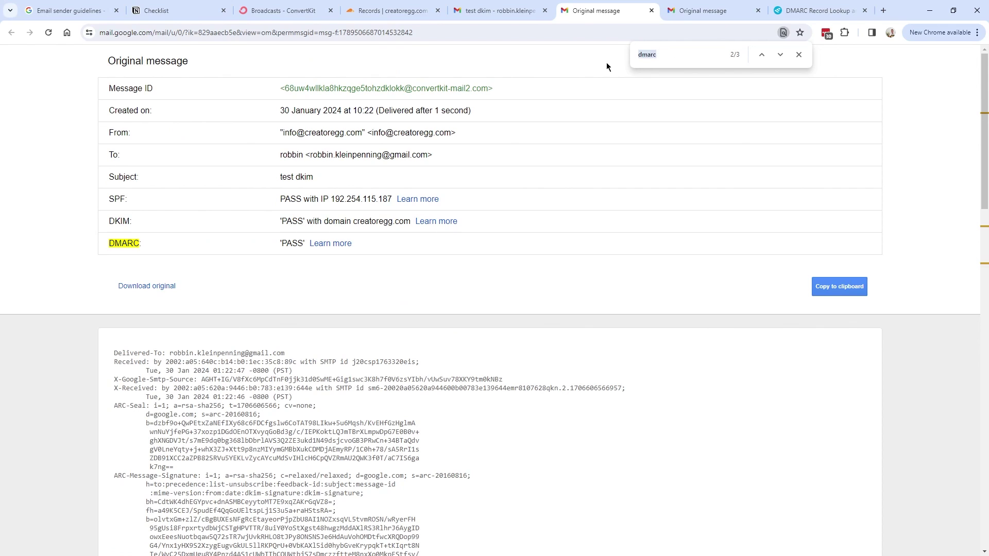
pyautogui.scroll(-7, 229, 238)
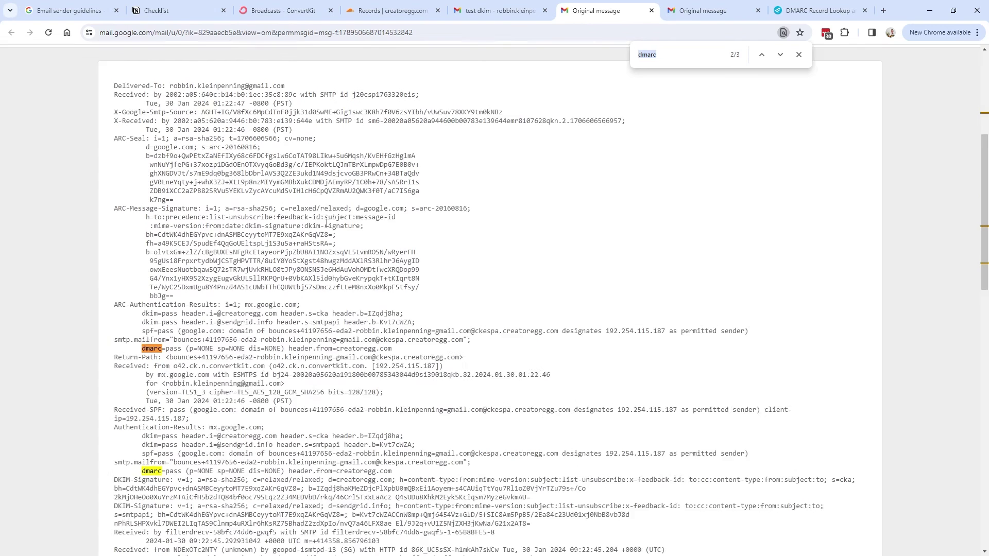
pyautogui.moveTo(145, 255); pyautogui.dragTo(213, 255)
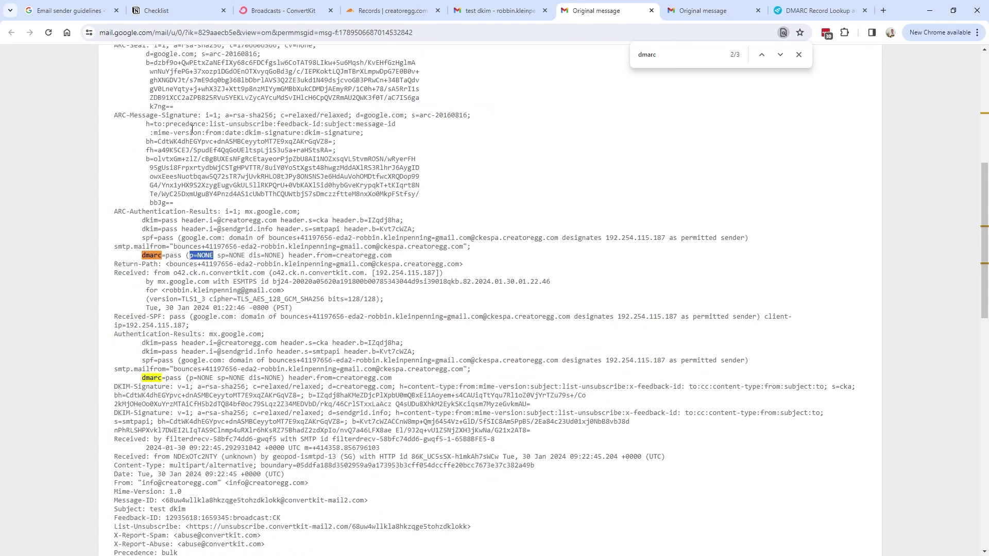
# - Review the DMARC authentication requirement for sending 5,000 or more messages per day in Google's Email sender guidelines
pyautogui.click(81, 12)
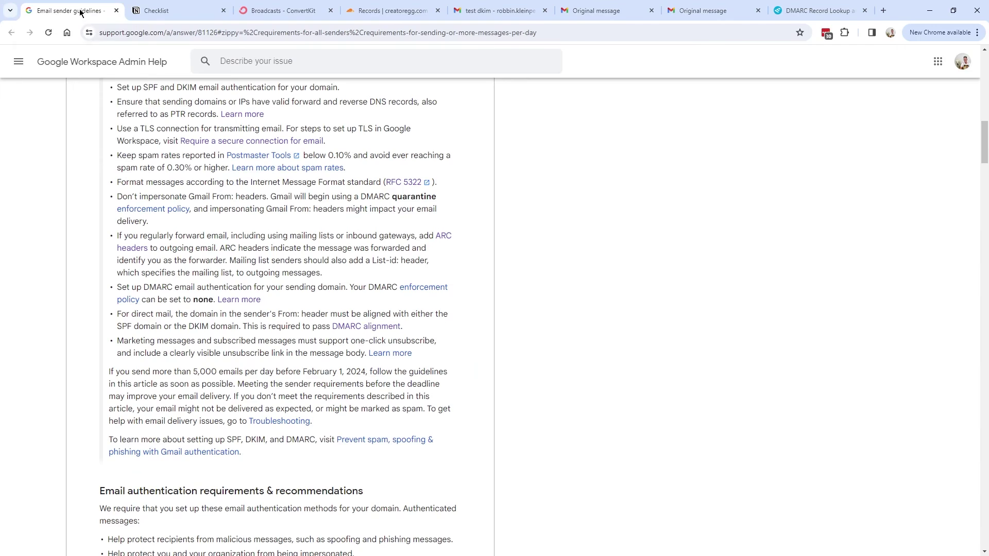
pyautogui.scroll(3, 179, 239)
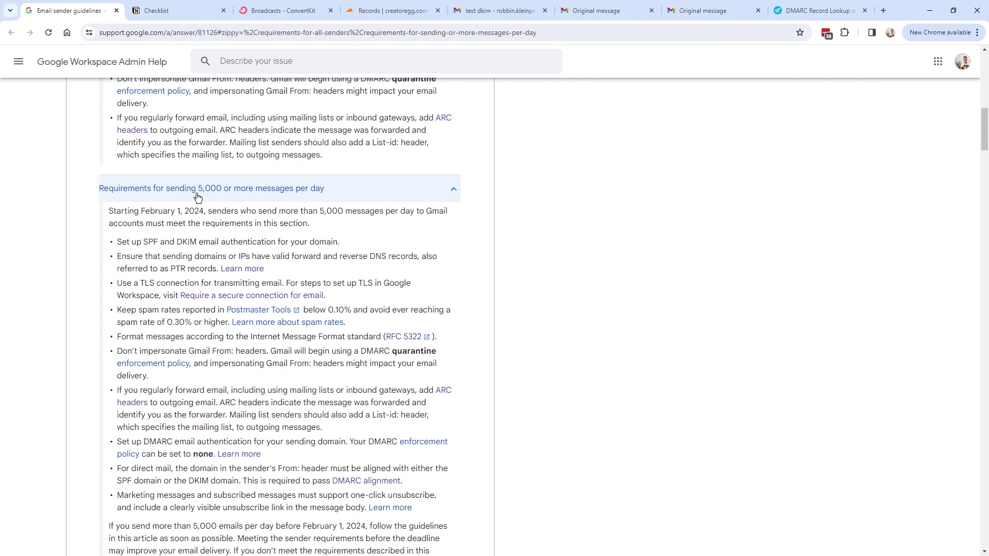
pyautogui.scroll(-4, 323, 196)
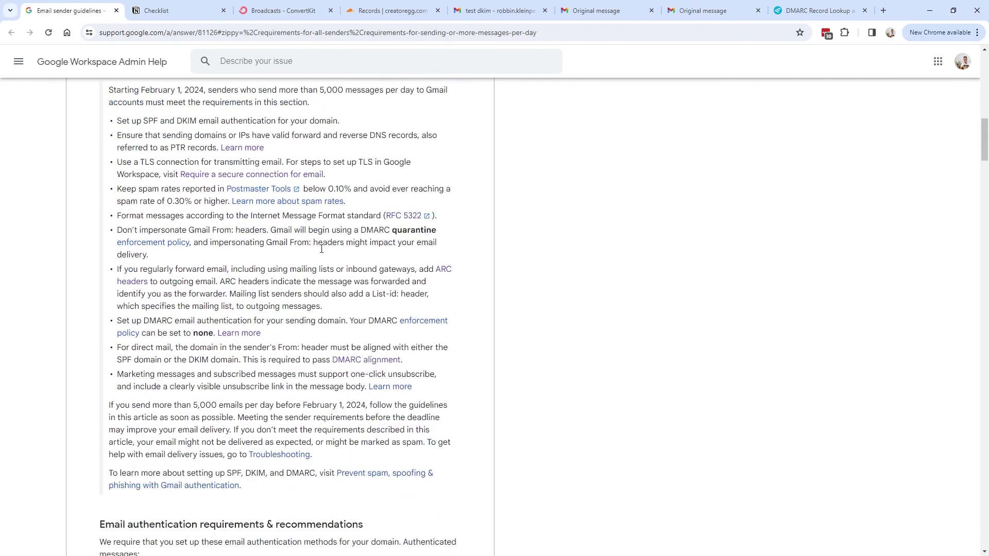
pyautogui.moveTo(118, 234); pyautogui.dragTo(403, 240)
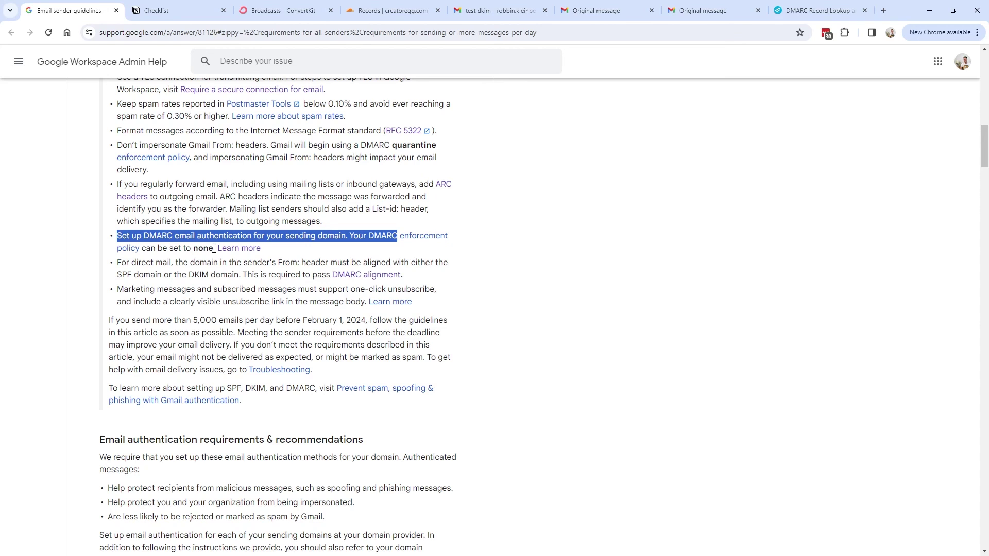
# - Recheck the DMARC line in the original message, then check off "Don't impersonate Gmail From: headers" in the Notion checklist
pyautogui.hotkey('ctrl', '6')
pyautogui.moveTo(146, 258); pyautogui.dragTo(285, 256)
pyautogui.hotkey('ctrl', '2')
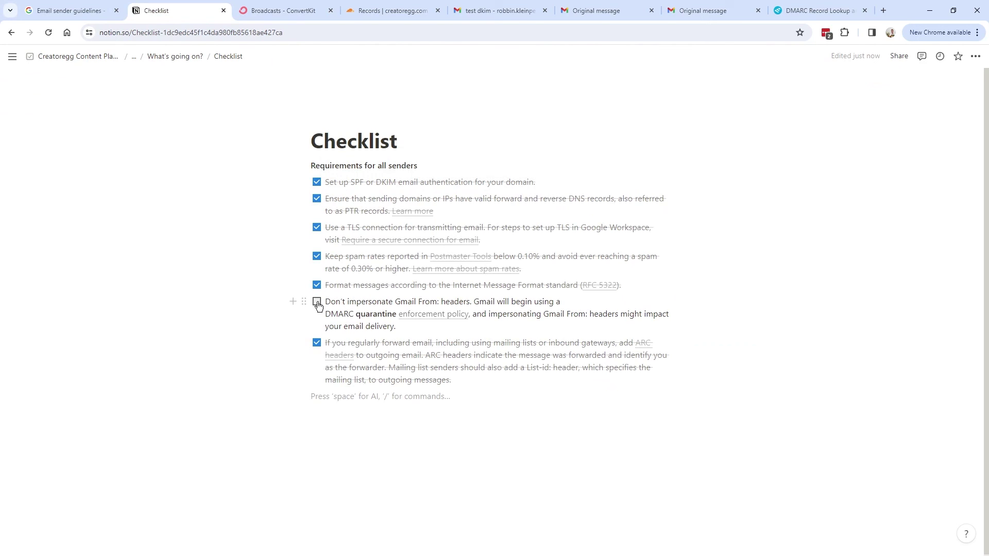
pyautogui.click(317, 302)
# - Return to Google's Email sender guidelines and review the requirements for all senders
pyautogui.hotkey('ctrl', '1')
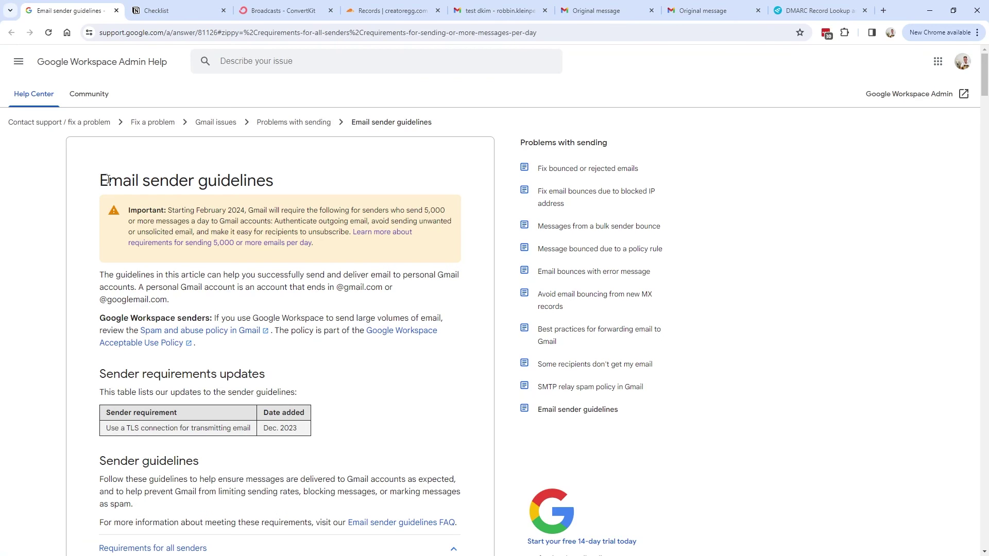
pyautogui.moveTo(104, 182); pyautogui.dragTo(310, 183)
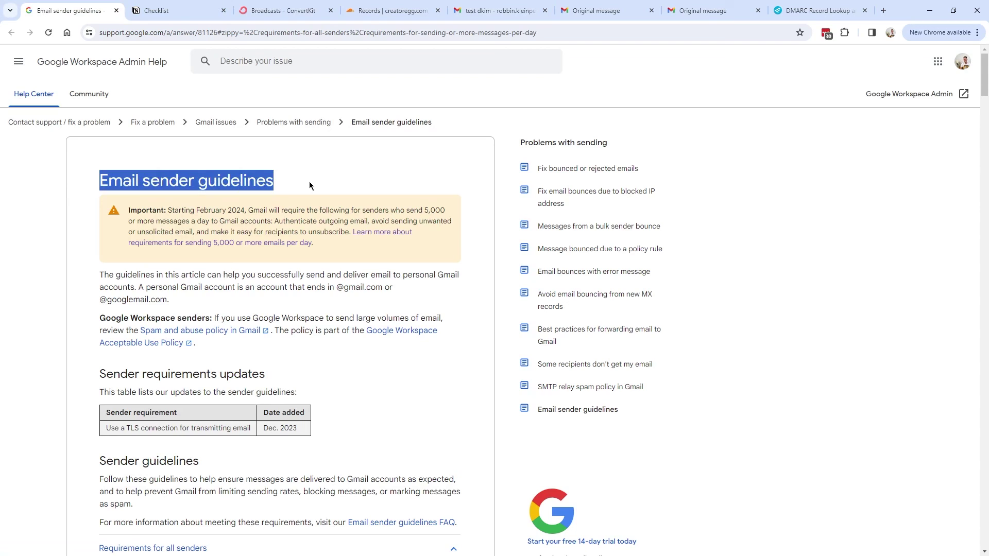
pyautogui.scroll(-8, 151, 265)
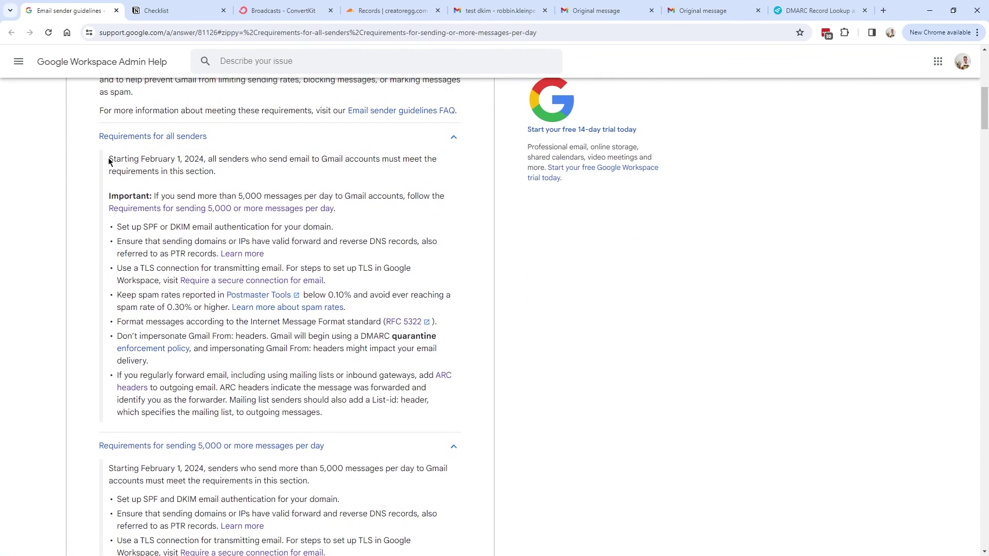